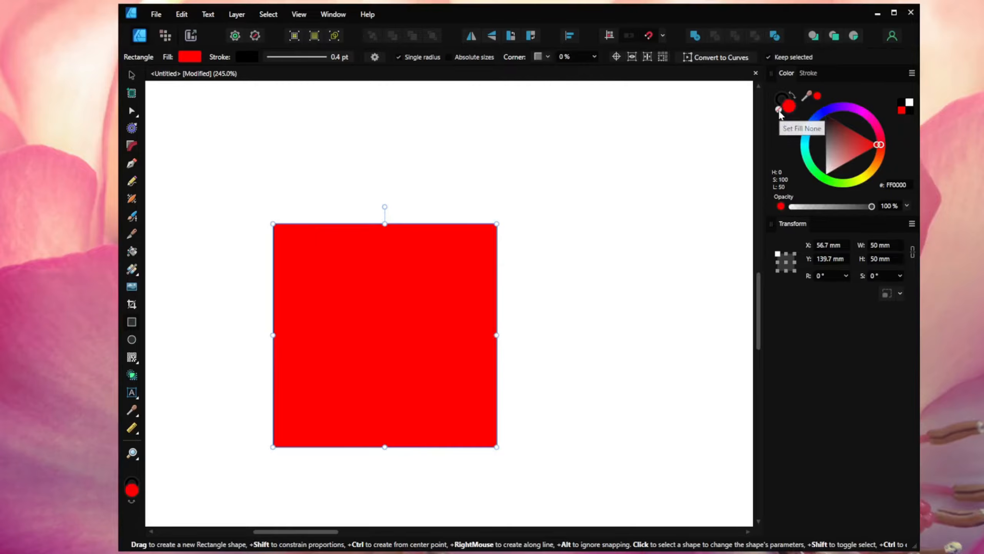
Step: Remove the 50 mm square's red fill so only its outline remains
click(779, 110)
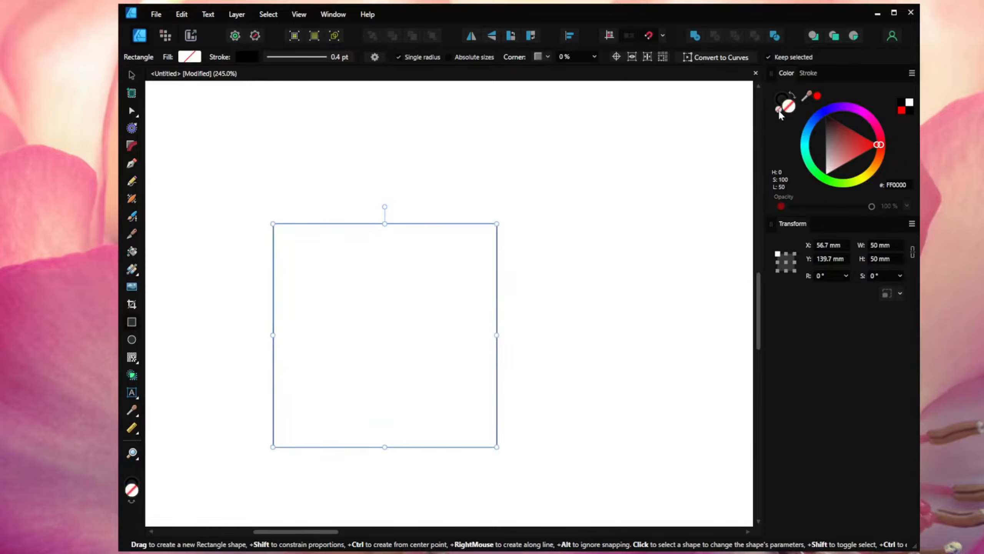
click(807, 73)
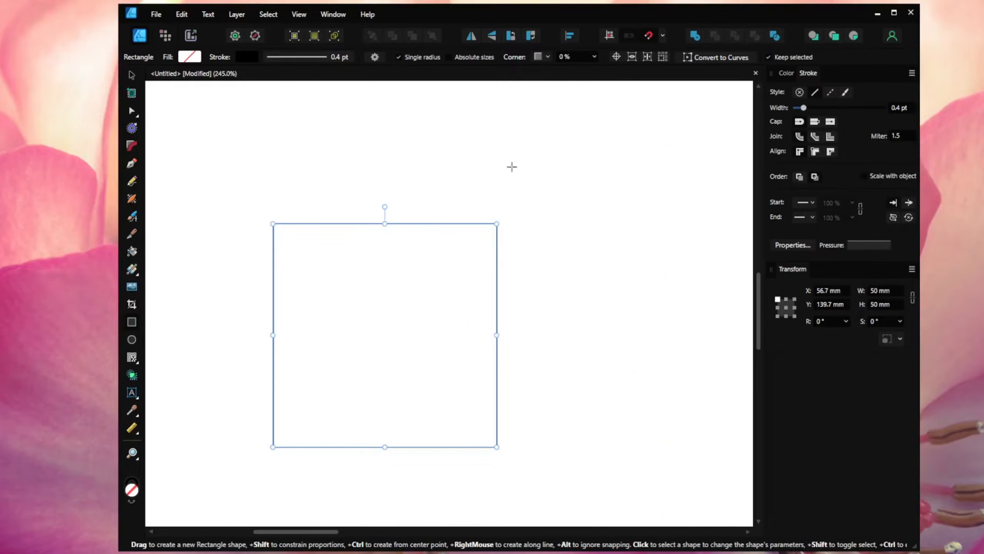
click(130, 343)
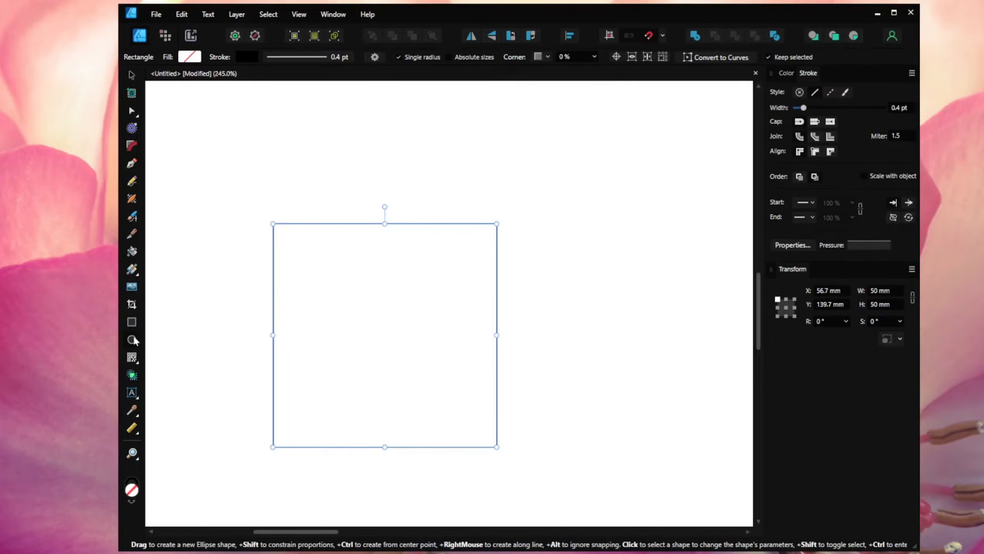
Step: Draw two circles, one 3 × 3 mm and one 10 × 10 mm
drag(222, 168, 235, 181)
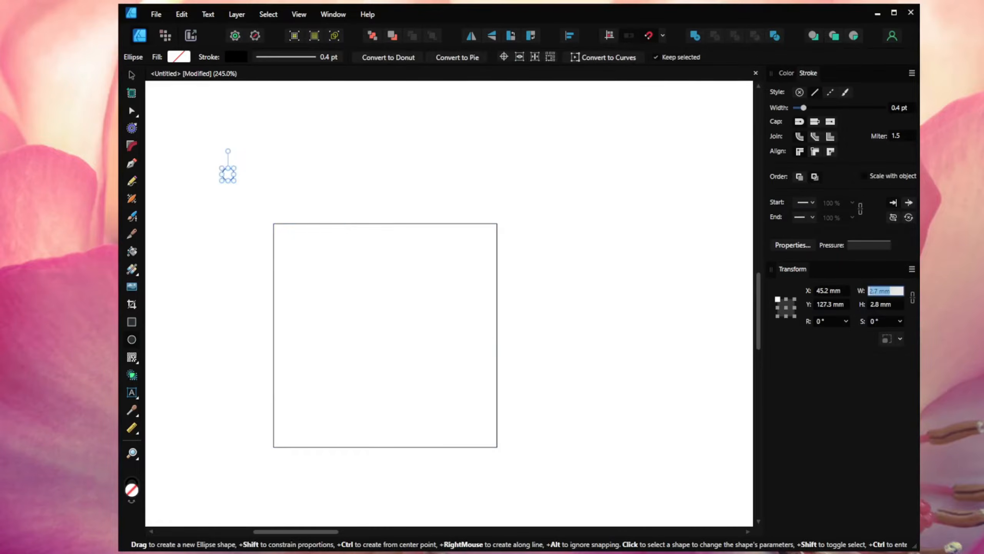
key(Tab)
text(3)
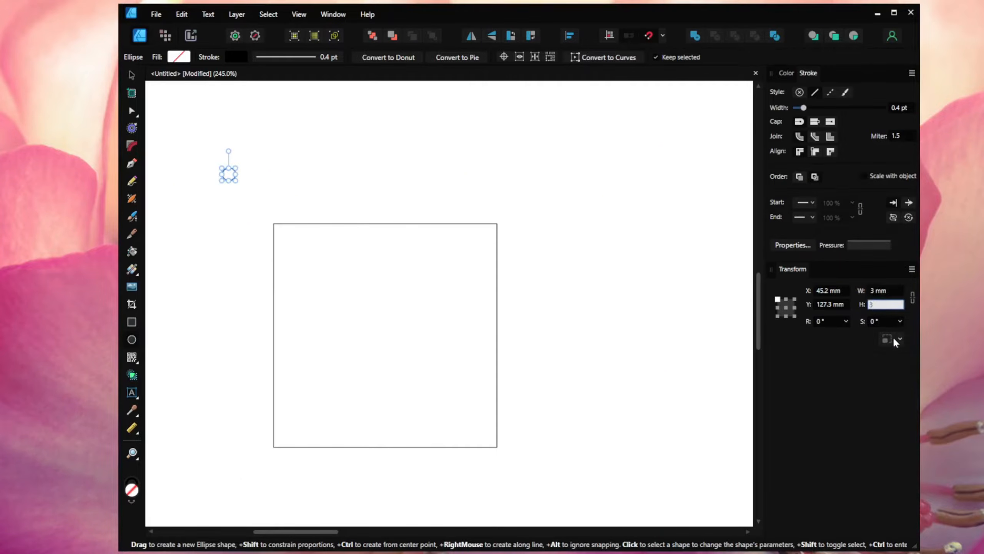
key(Return)
drag(351, 141, 384, 169)
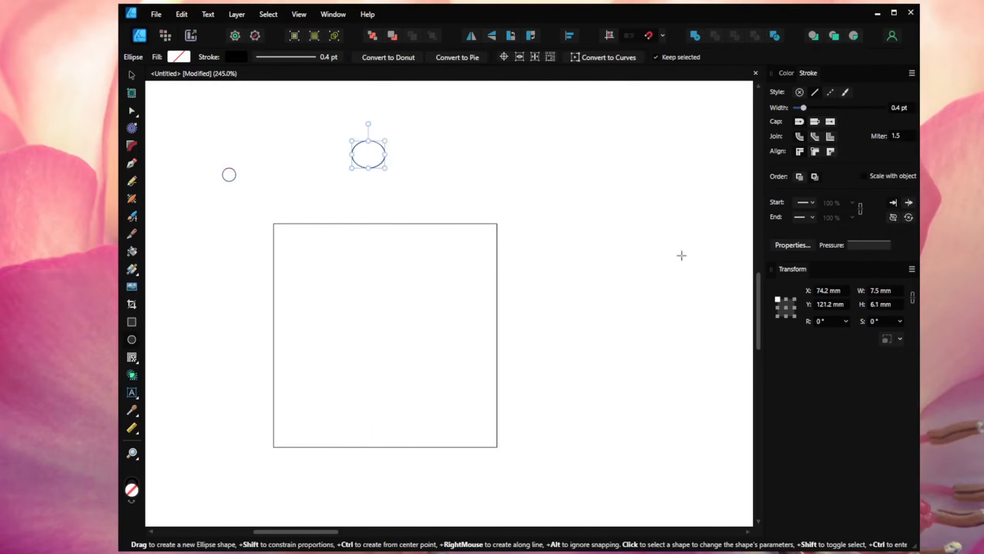
click(886, 305)
text(10)
key(Return)
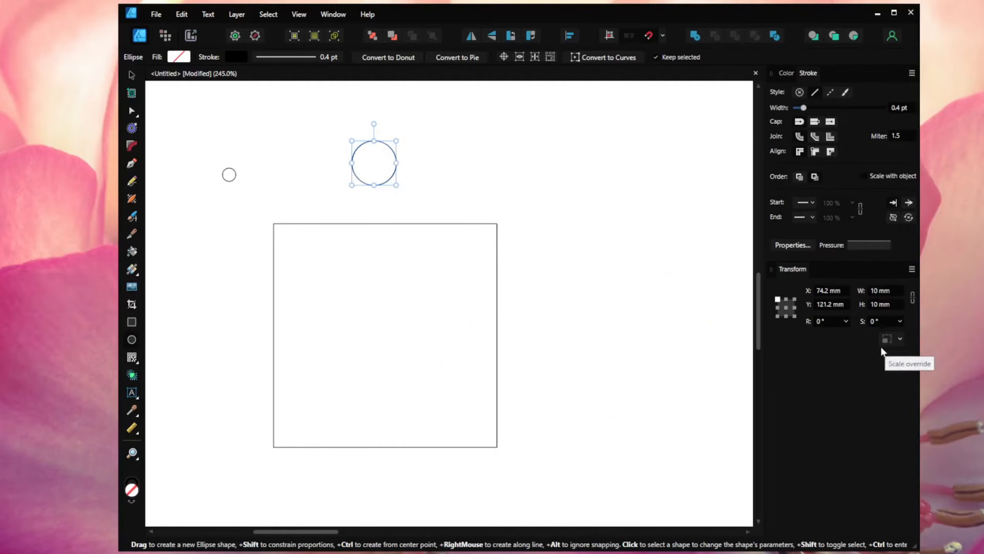
Step: Make the circles concentric and centre both on the square's top-left corner
click(132, 75)
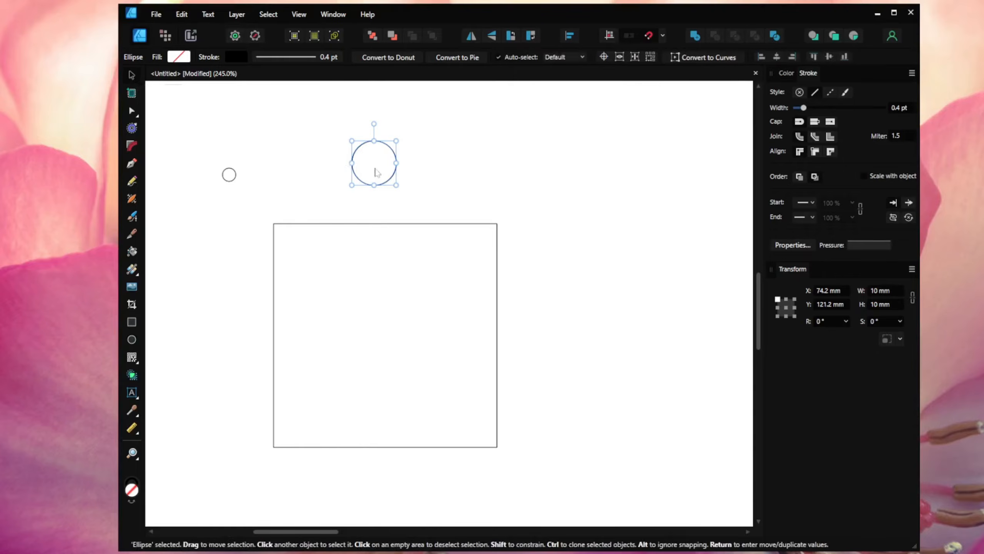
drag(377, 172, 232, 184)
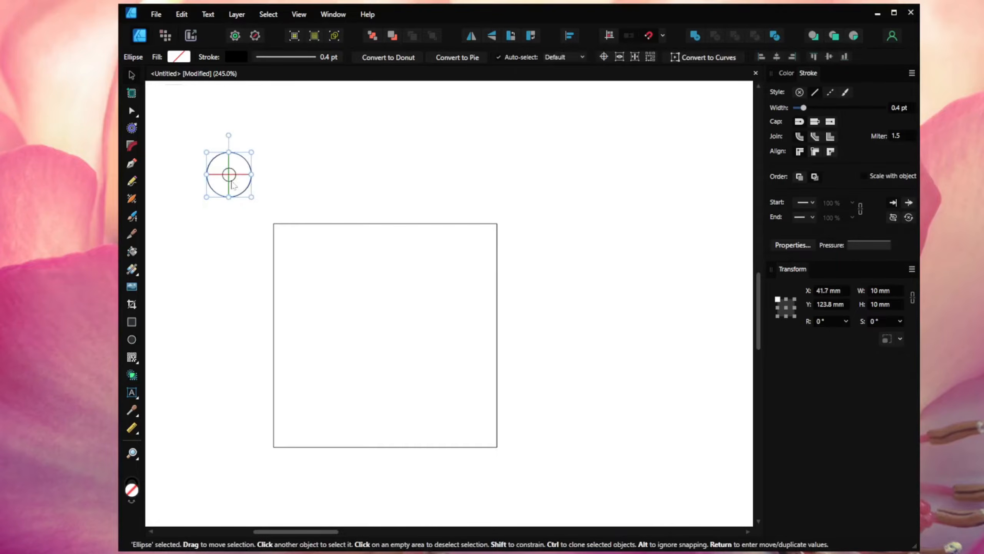
drag(273, 125, 199, 215)
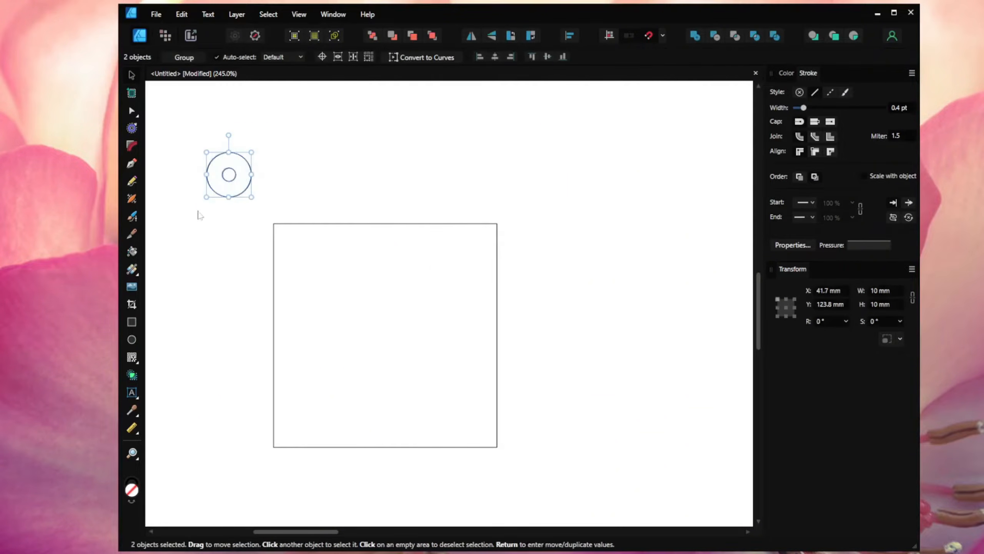
drag(231, 182, 276, 231)
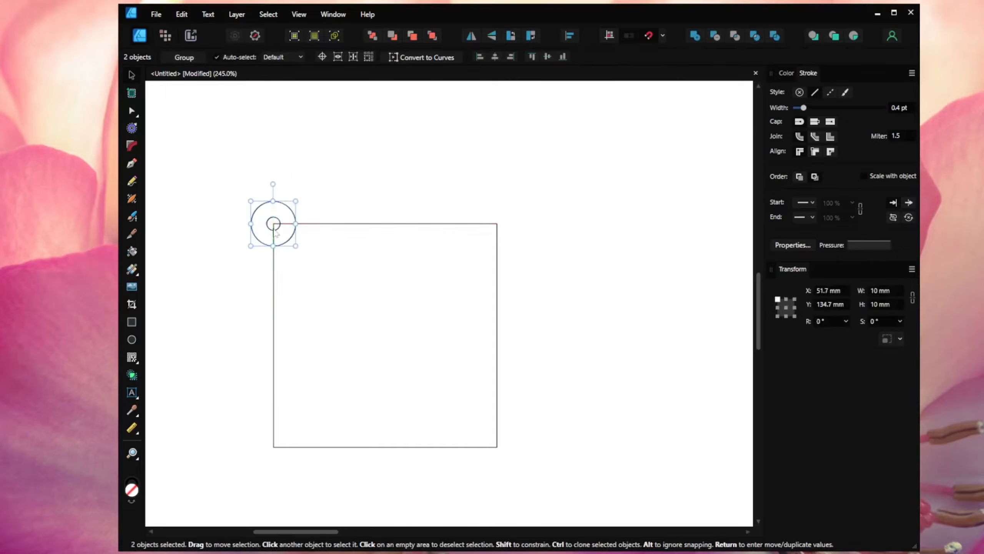
click(243, 295)
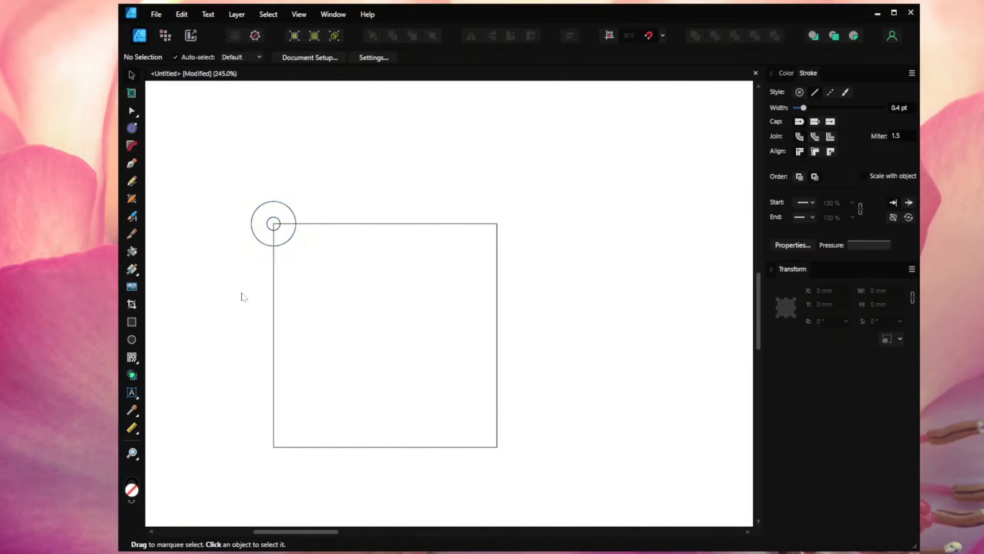
Step: Give the square tag 5 % rounded corners
click(274, 297)
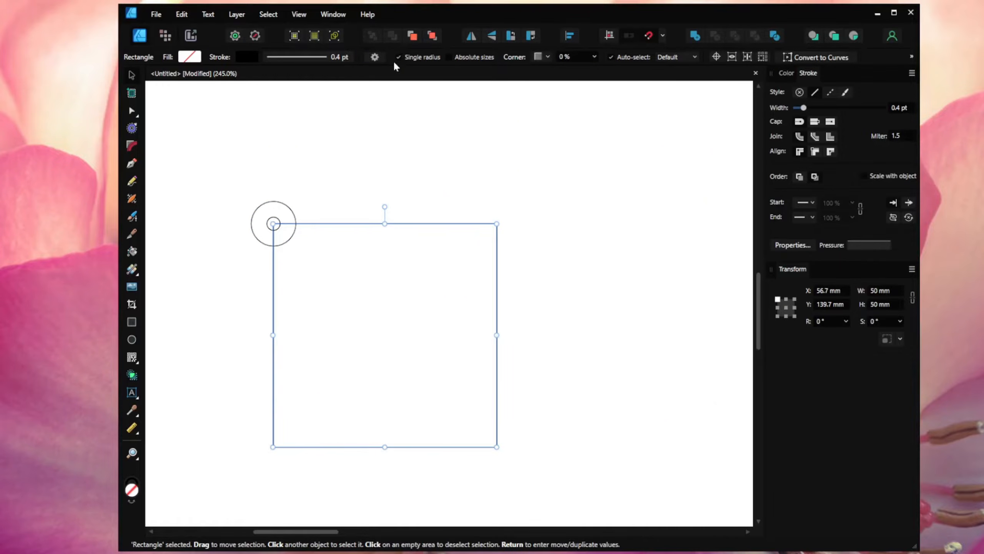
click(572, 57)
text(5)
key(Return)
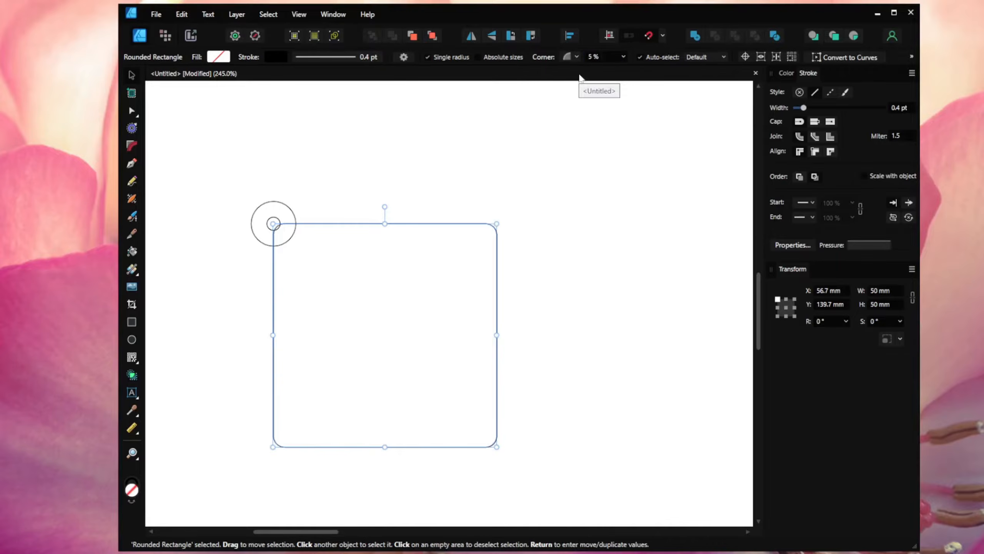
click(571, 104)
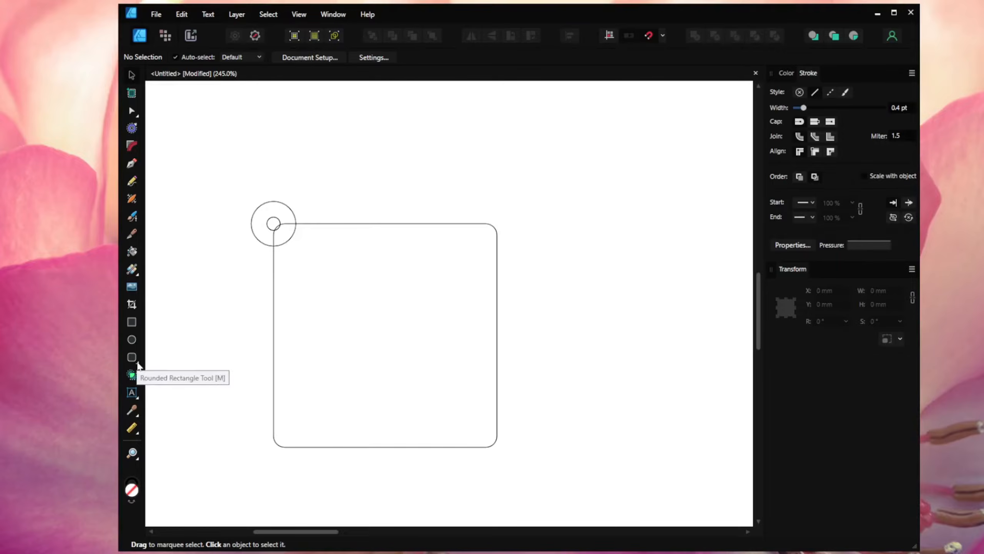
click(138, 363)
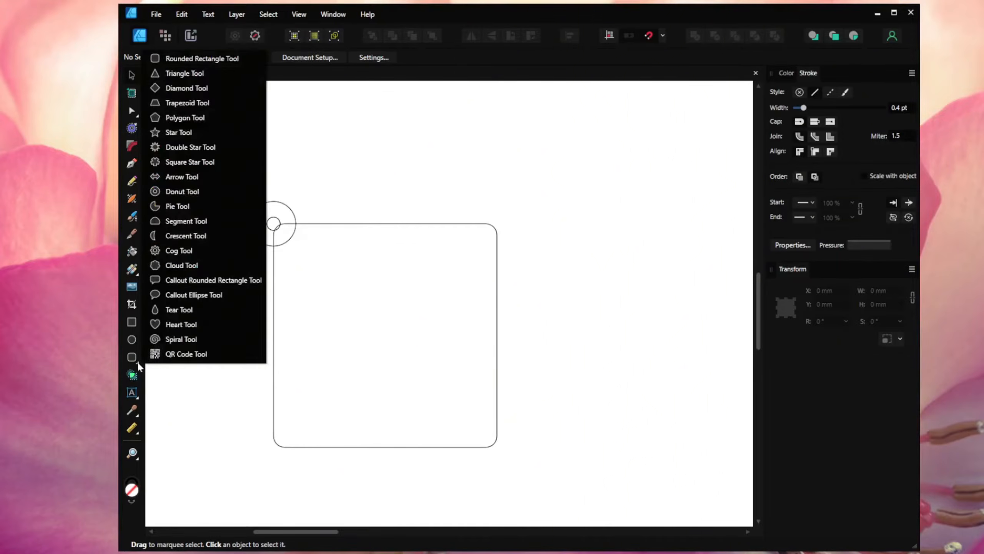
Step: Draw a 28.7 mm QR code inside the tag and set its data to the pasted Etsy shop URL
click(162, 357)
drag(314, 253, 443, 381)
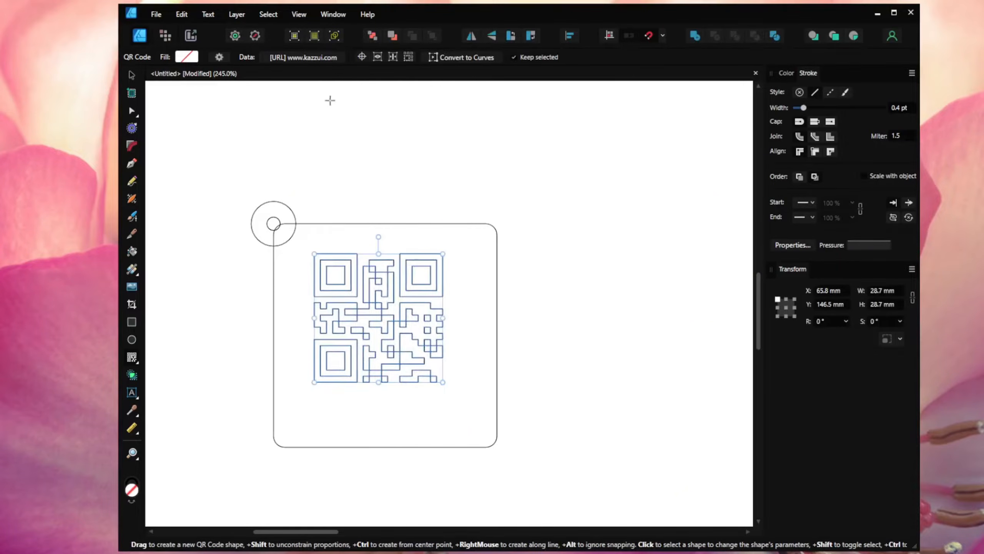
click(318, 56)
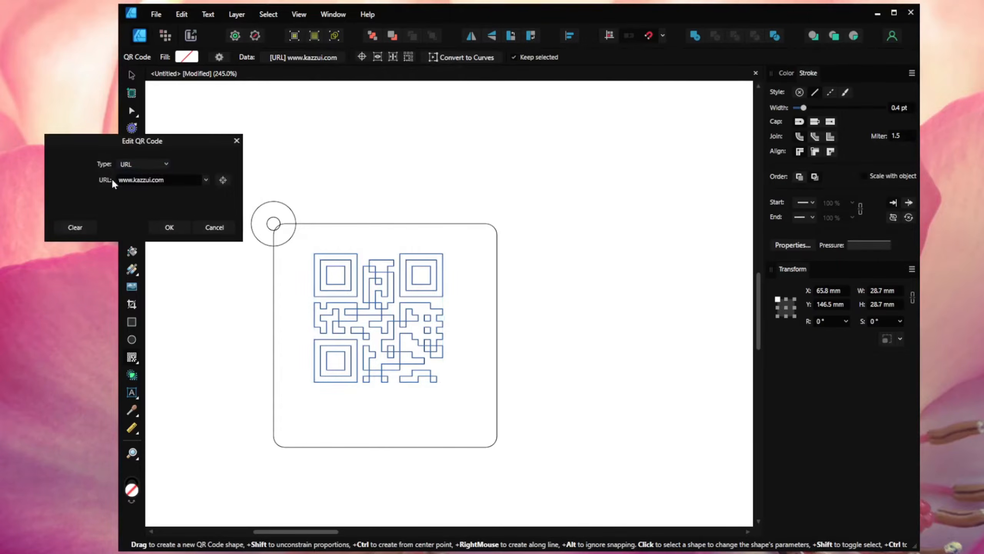
click(124, 181)
text(https://itskazzui.etsy.com)
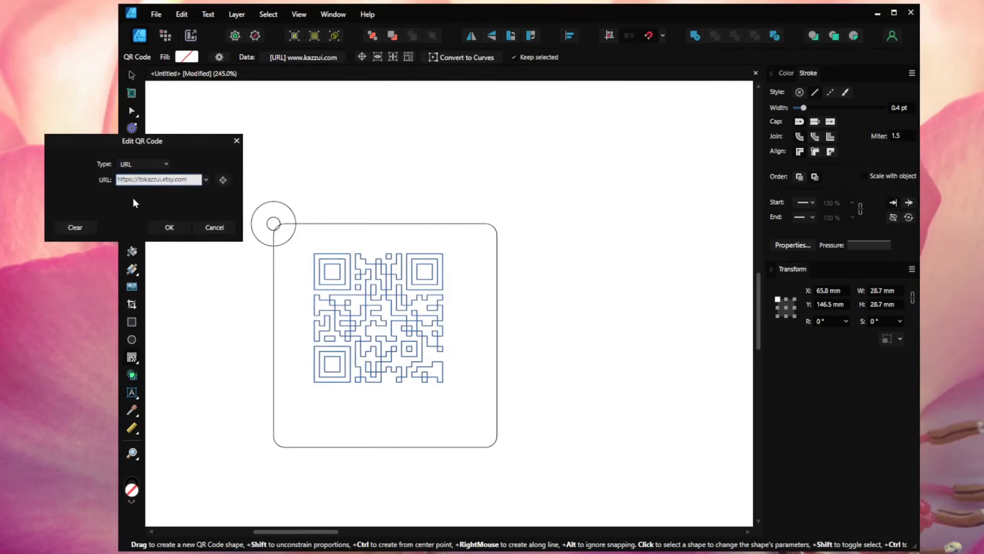
click(169, 227)
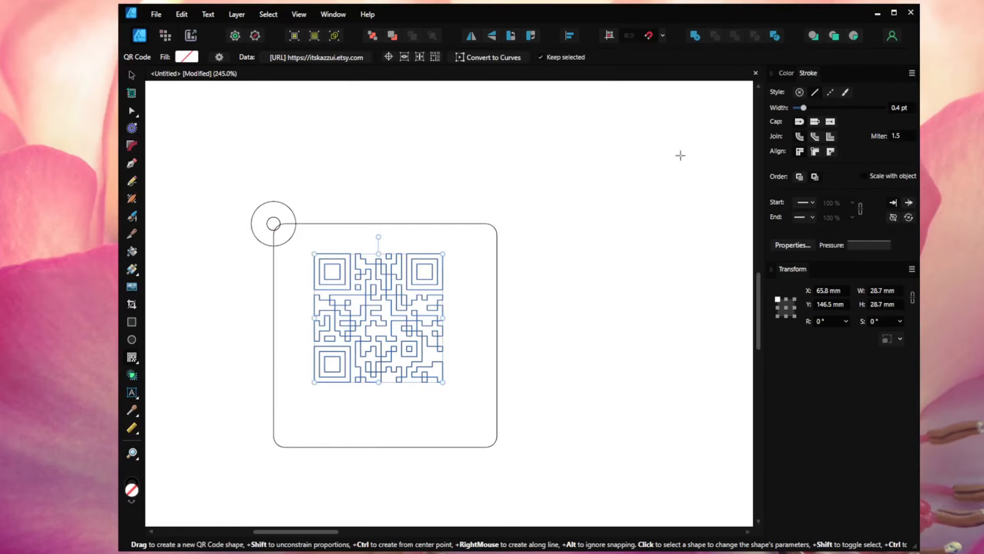
Step: Fill the QR code red and remove its outline stroke
click(787, 73)
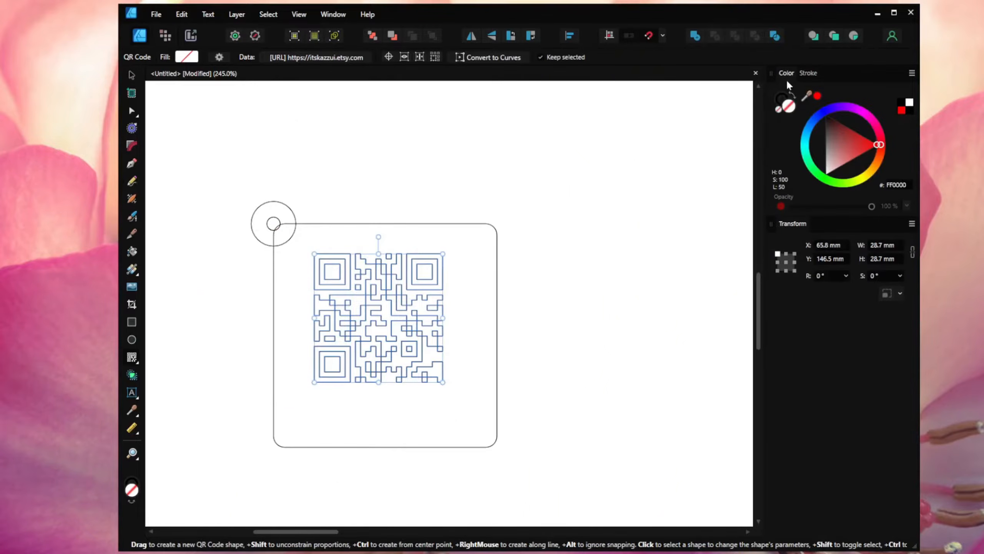
click(872, 149)
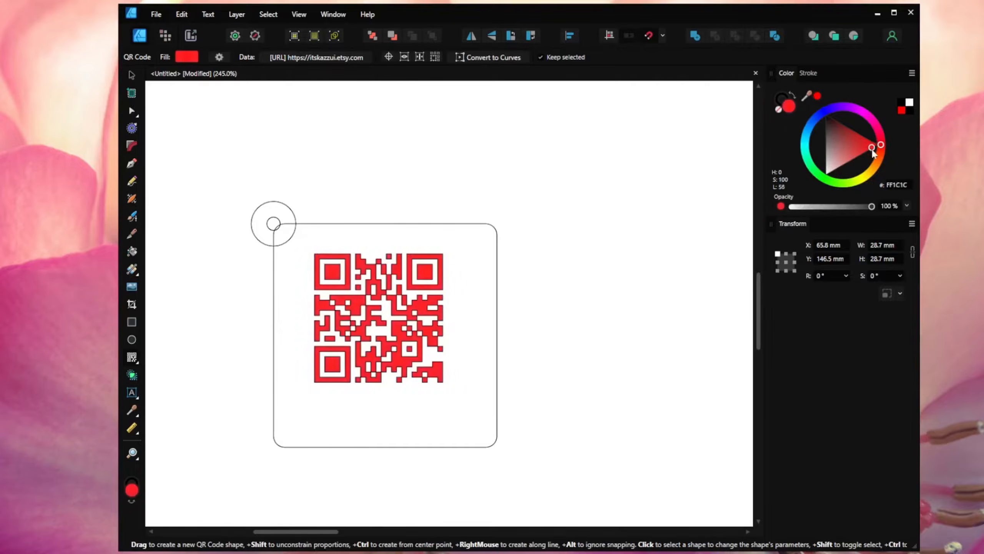
click(781, 98)
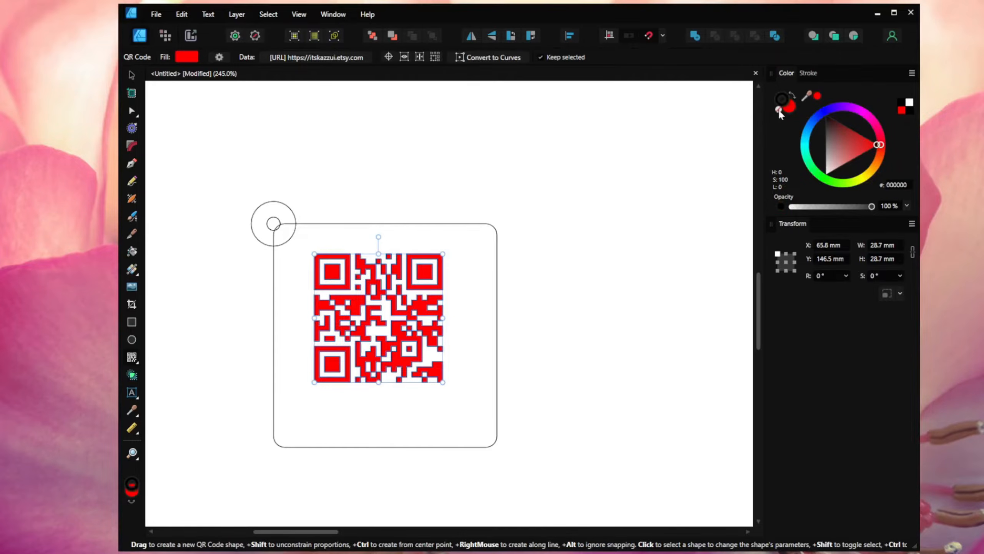
click(779, 110)
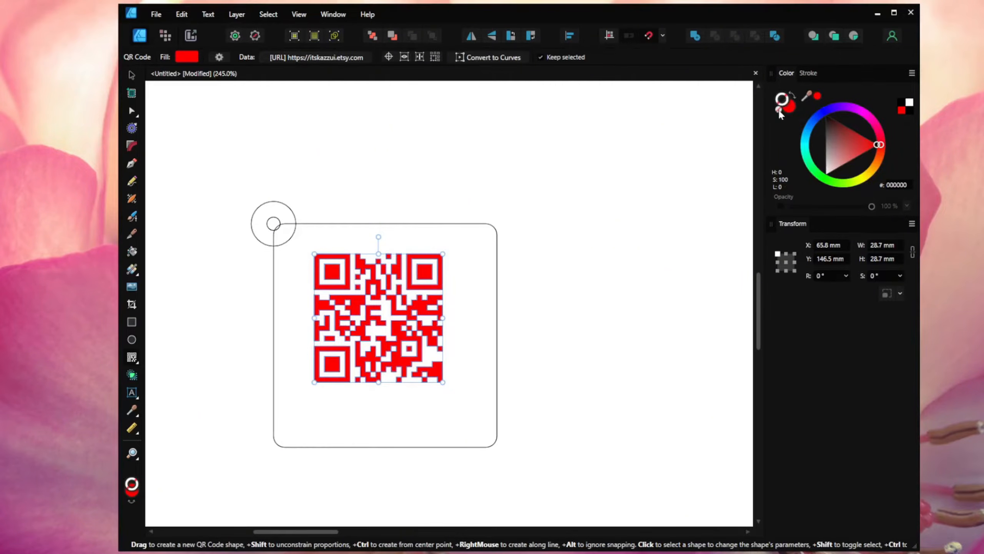
Step: Resize the QR code to 40 × 40 mm and centre it inside the tag
click(890, 245)
text(40)
click(887, 259)
text(4)
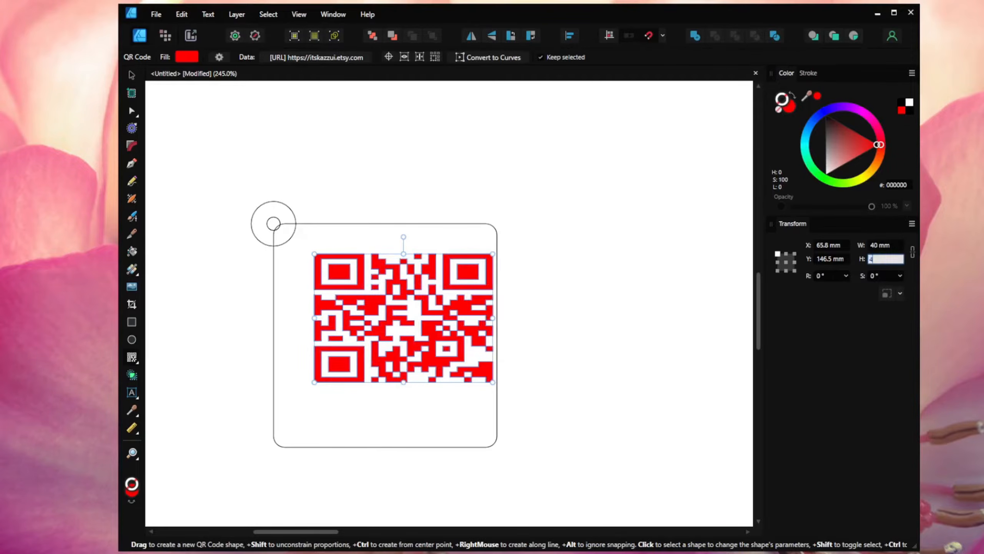
text(0)
key(Return)
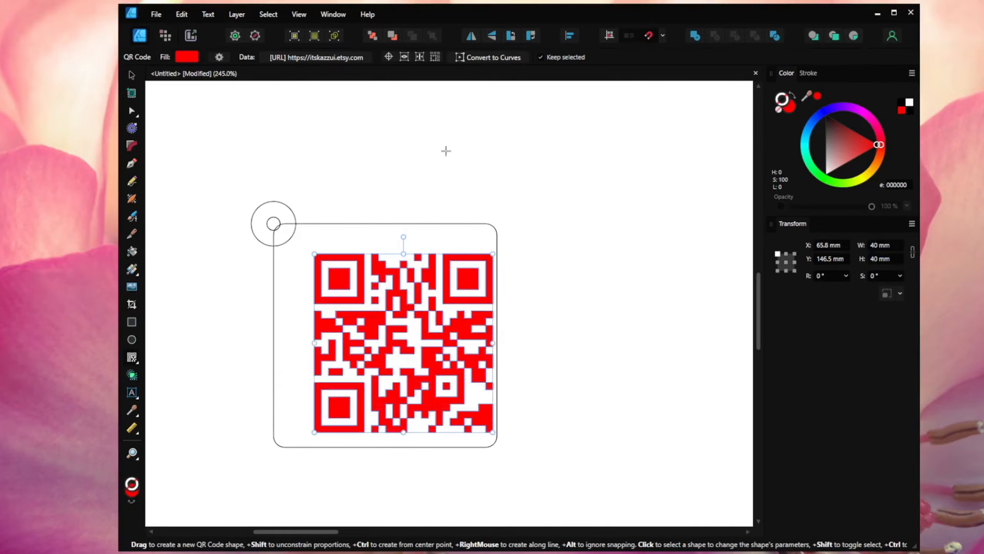
click(132, 76)
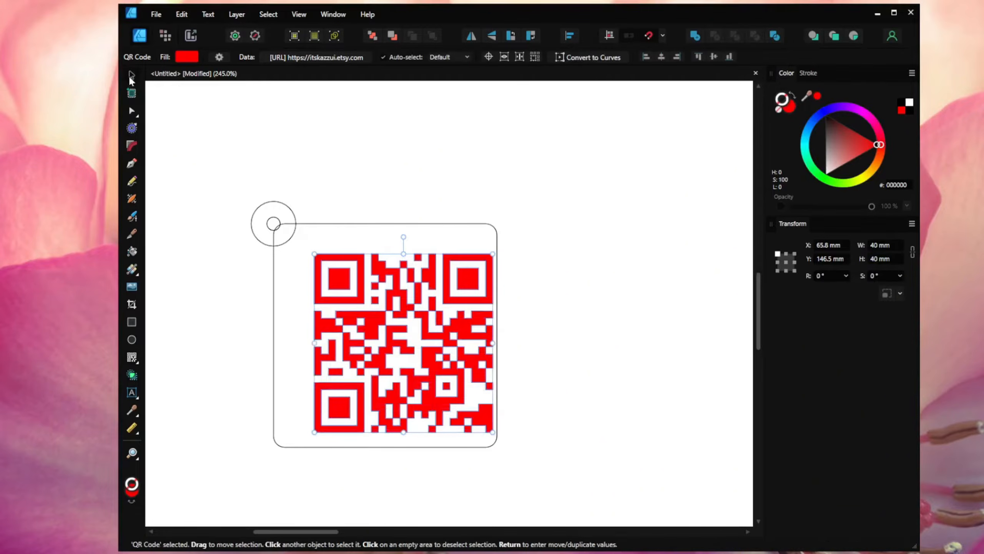
drag(374, 329, 356, 323)
Step: Combine the 10 mm ring circle and rounded tag outline with the Add boolean
click(538, 282)
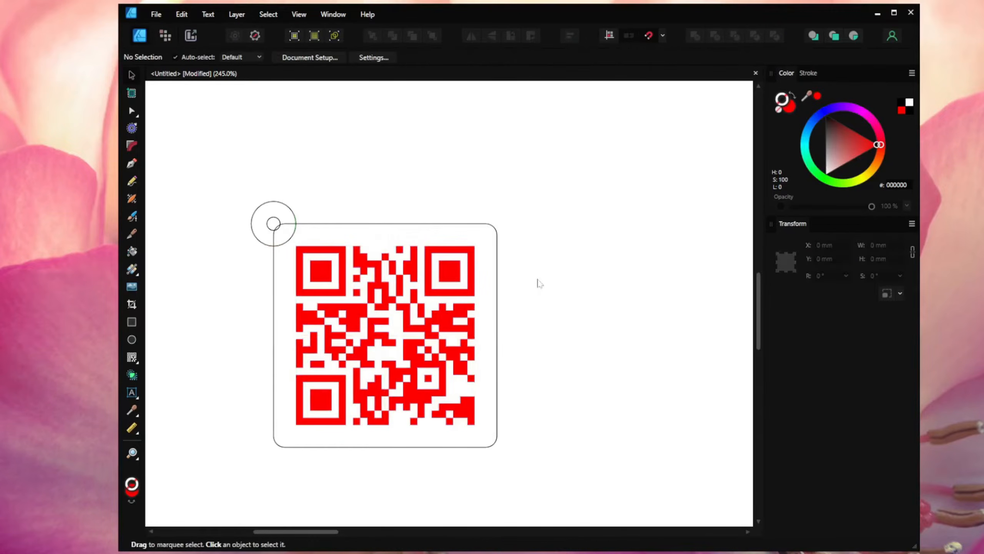
click(283, 205)
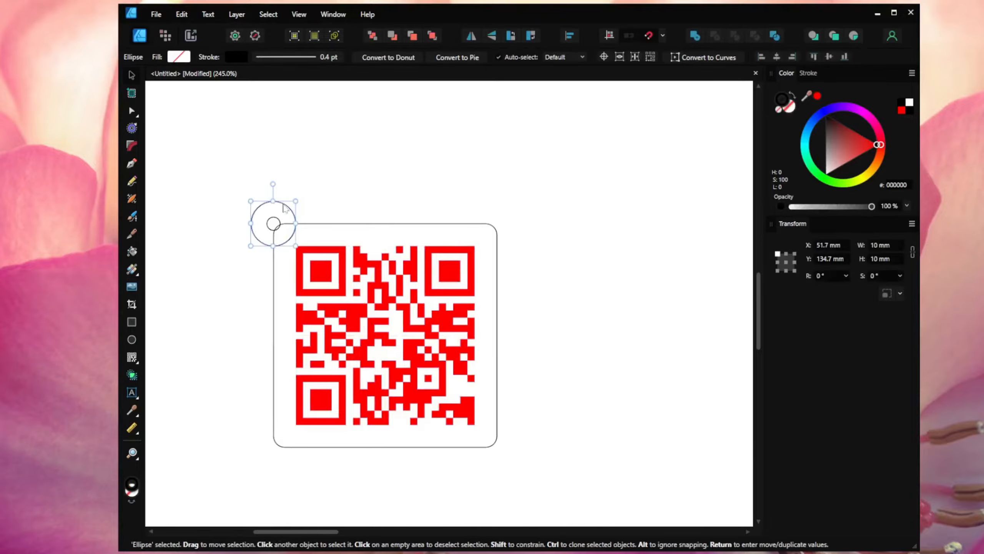
shift+click(310, 225)
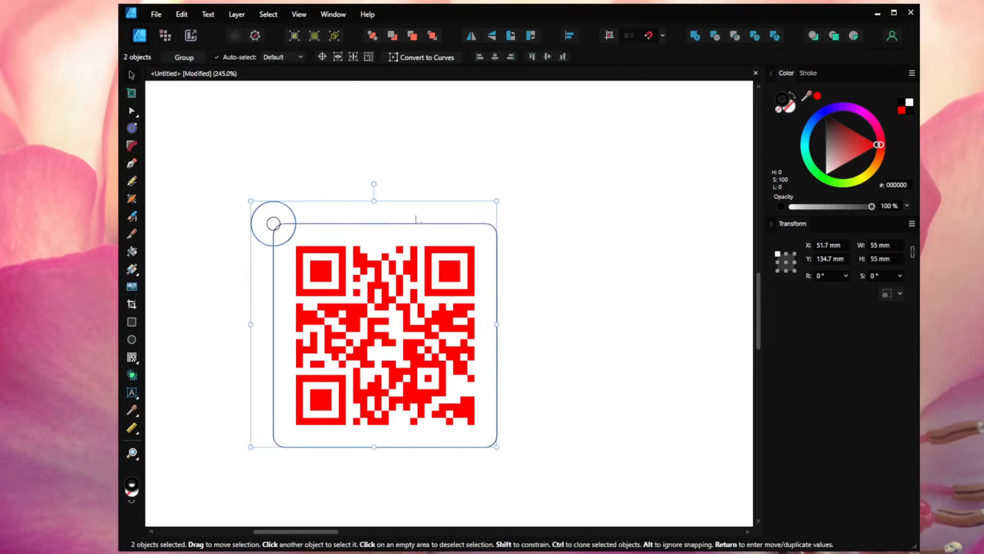
click(700, 36)
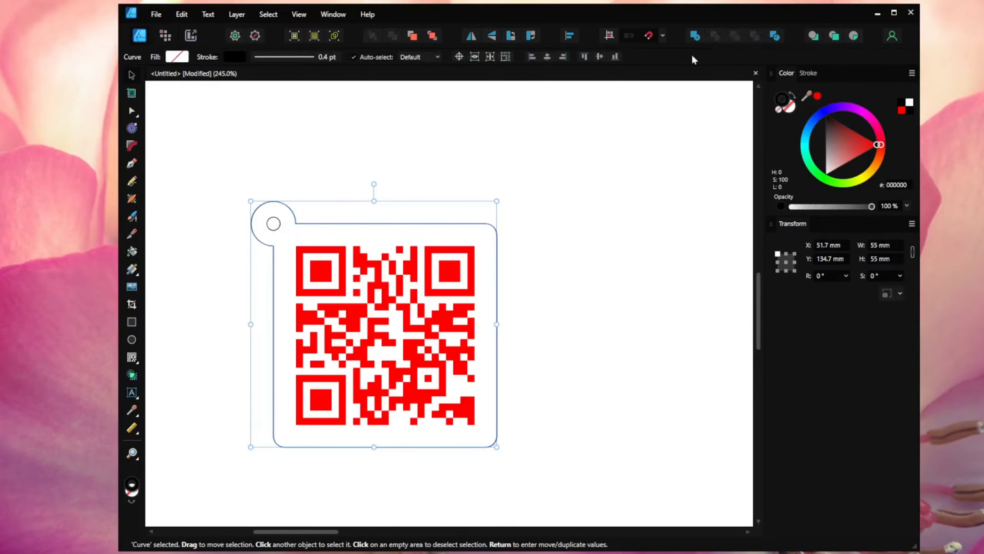
click(616, 252)
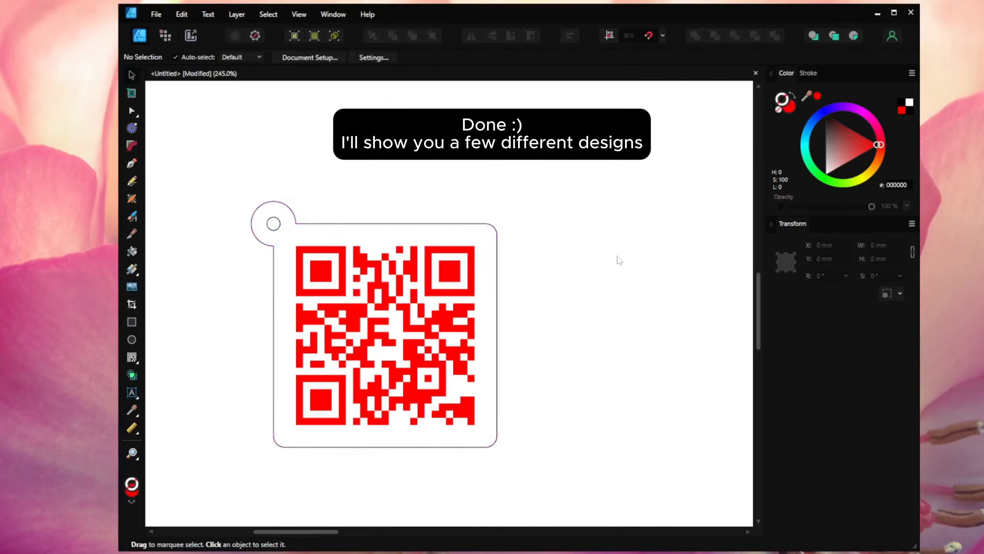
Step: Draw a new rectangle 50 mm wide to the right of the first tag
scroll(618, 257, down, 1)
drag(633, 274, 457, 244)
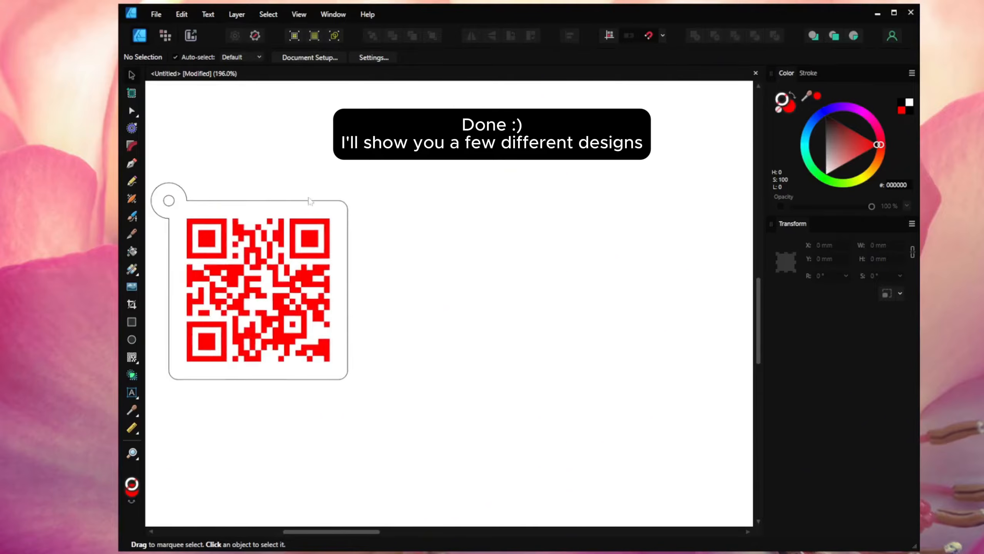
click(133, 322)
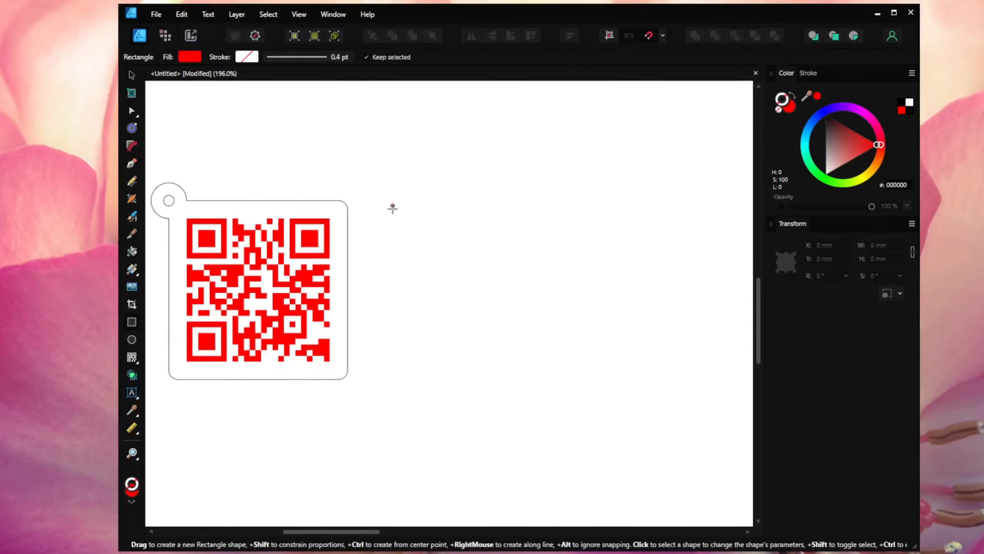
drag(395, 200, 584, 379)
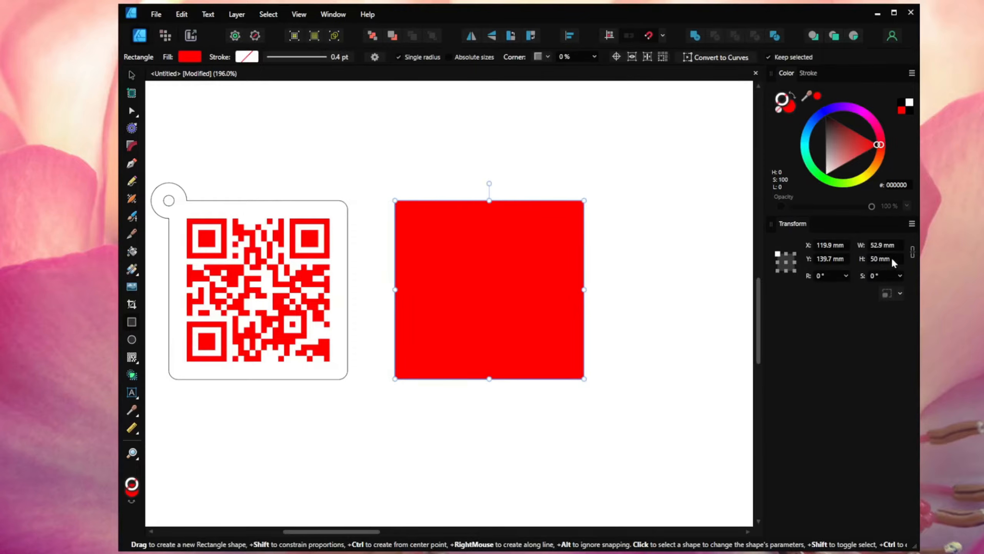
click(895, 248)
text(50)
key(Return)
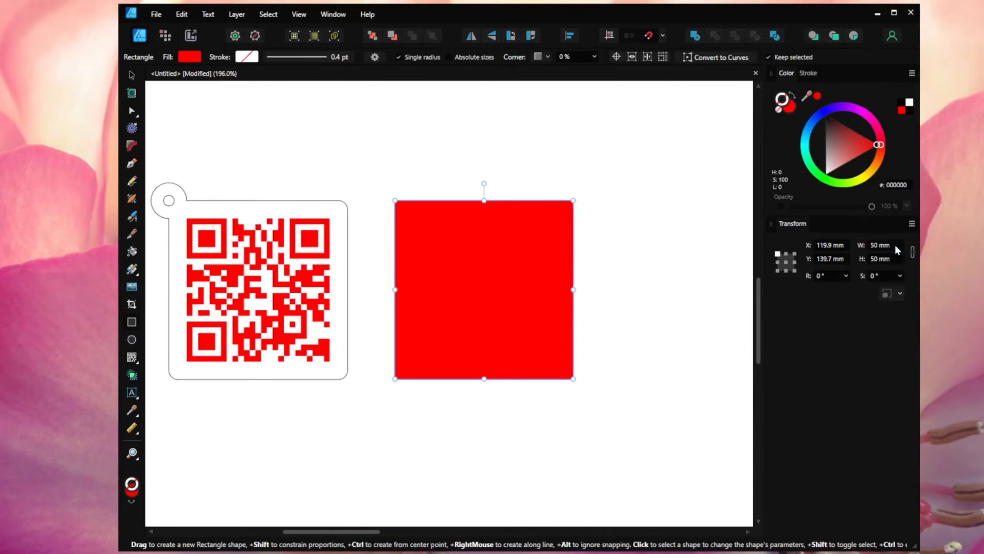
Step: Give the new rectangle a black outline and no fill
click(786, 104)
drag(835, 137, 825, 109)
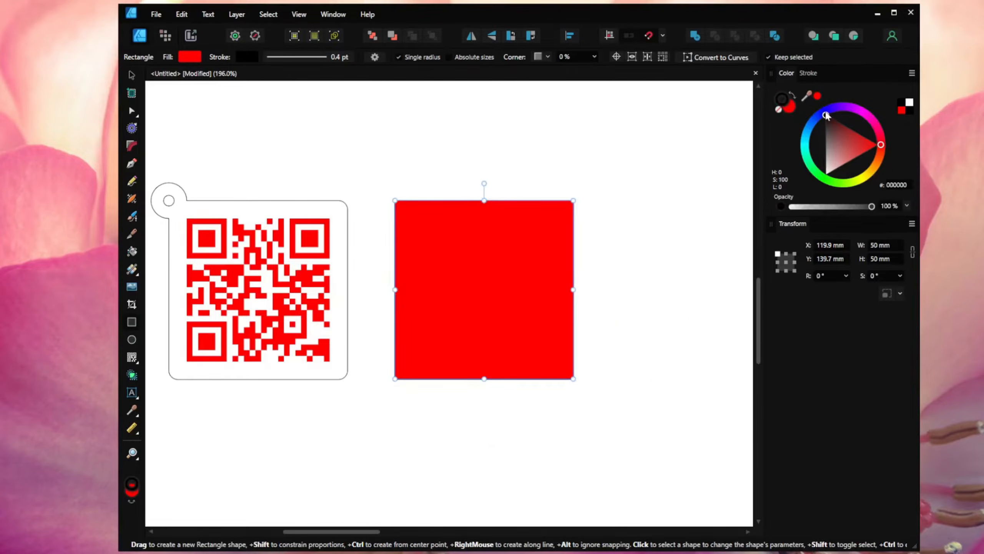
click(791, 108)
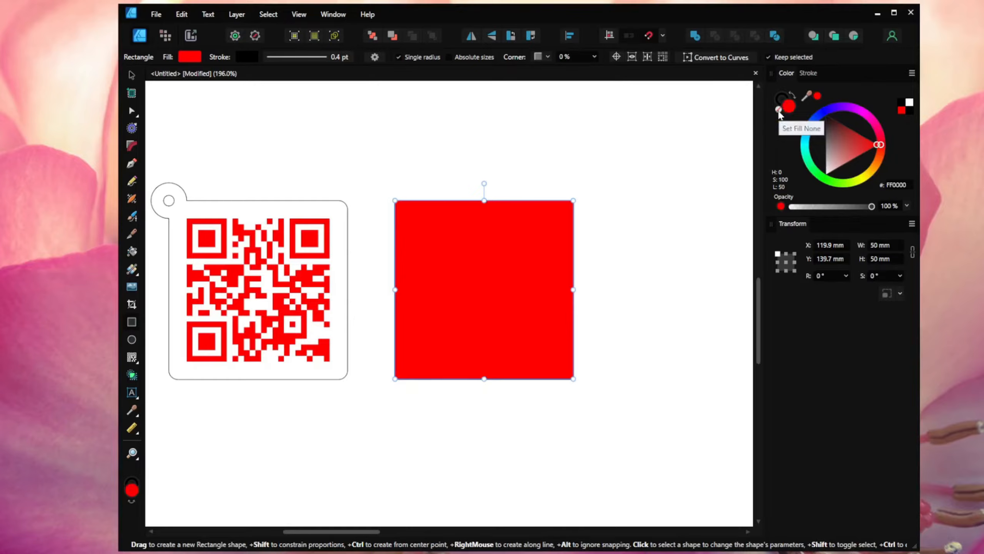
click(779, 111)
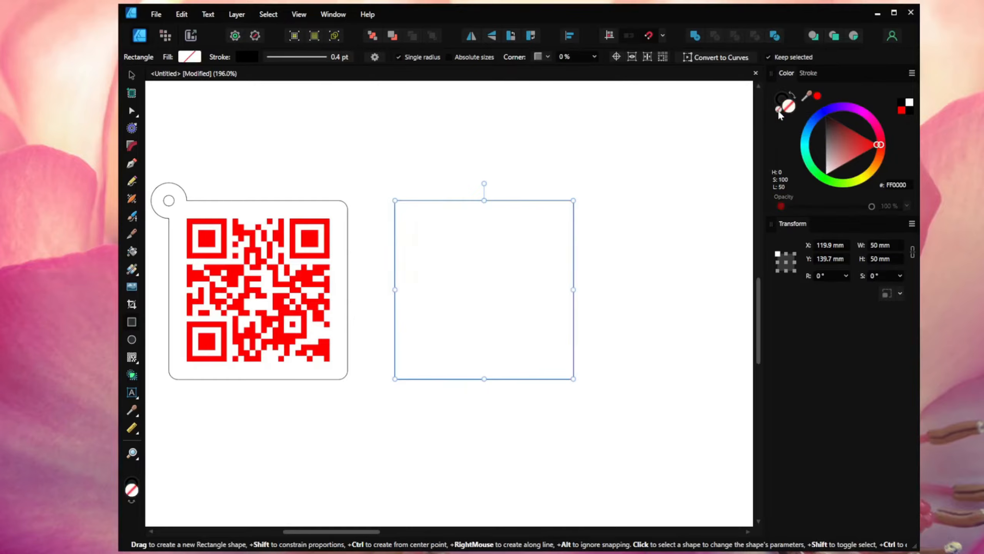
Step: Round the second square's corners by 5% and draw a small circle above it
click(809, 74)
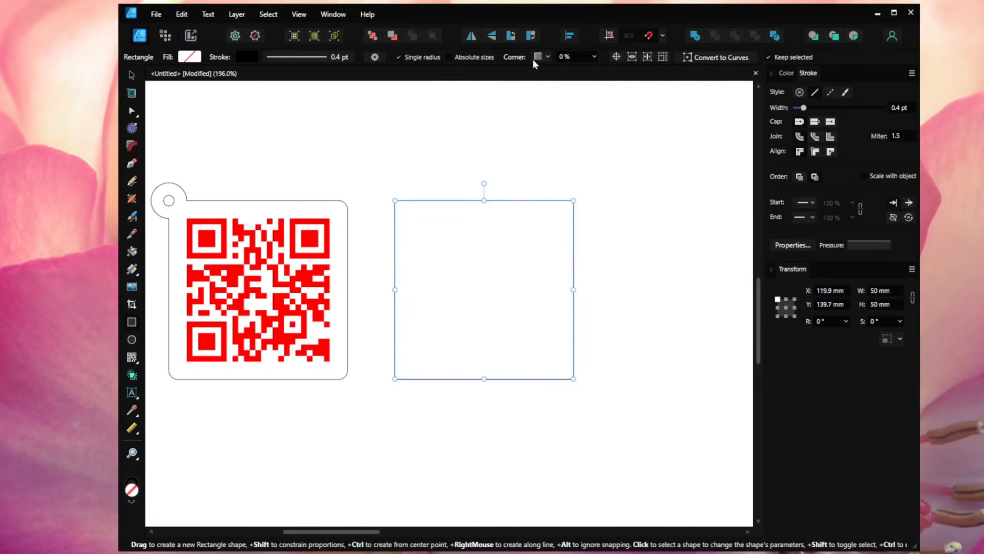
text(5)
key(Return)
click(131, 343)
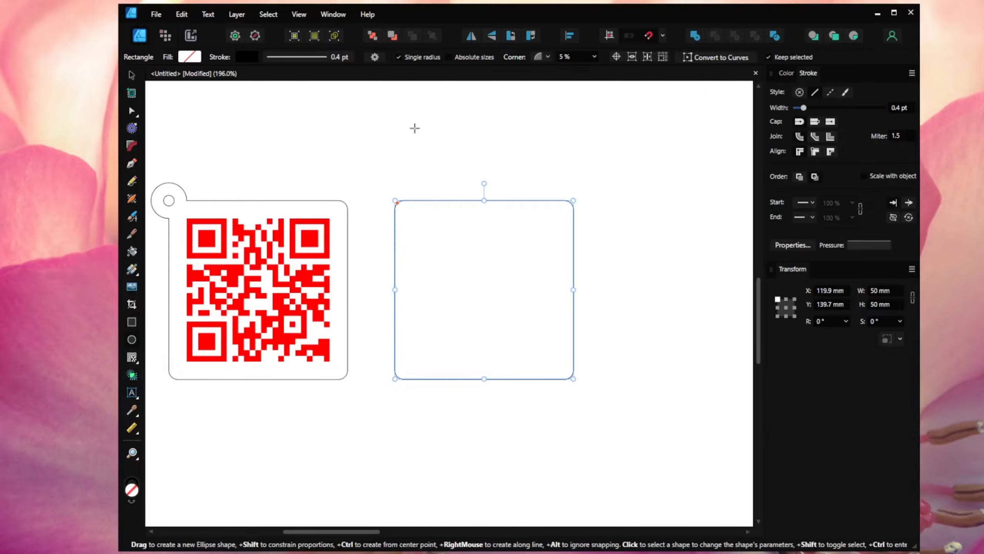
drag(415, 126, 432, 142)
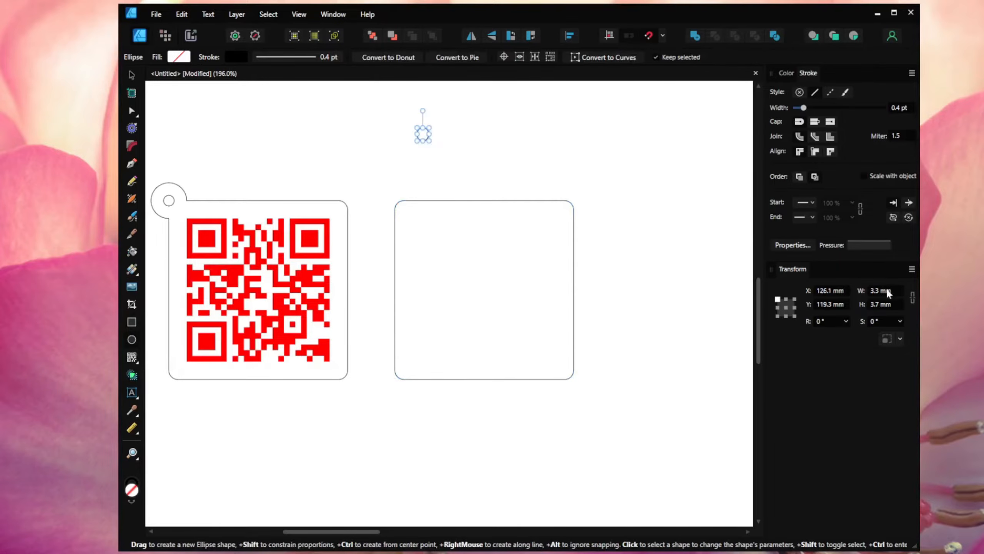
Step: Make the small circle 3 mm across and draw a second 10 × 10 mm circle
click(895, 304)
text(3)
key(Return)
drag(512, 138, 537, 159)
click(887, 291)
text(1)
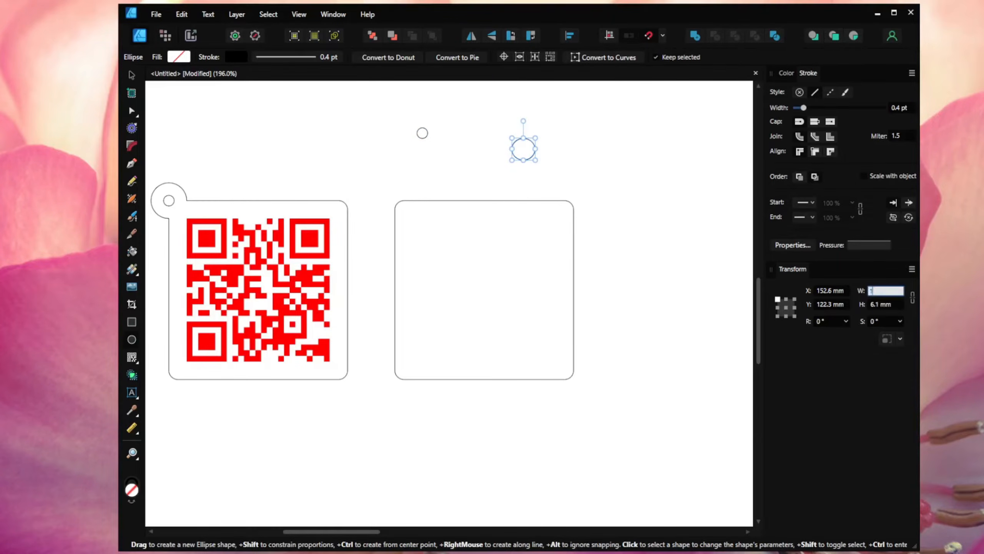
text(0)
key(Tab)
text(1)
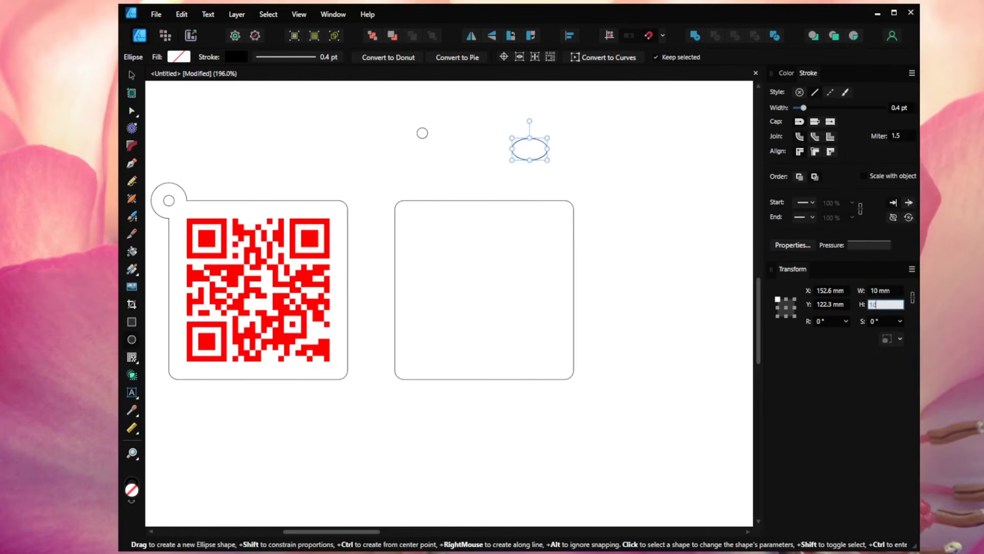
text(0)
key(Return)
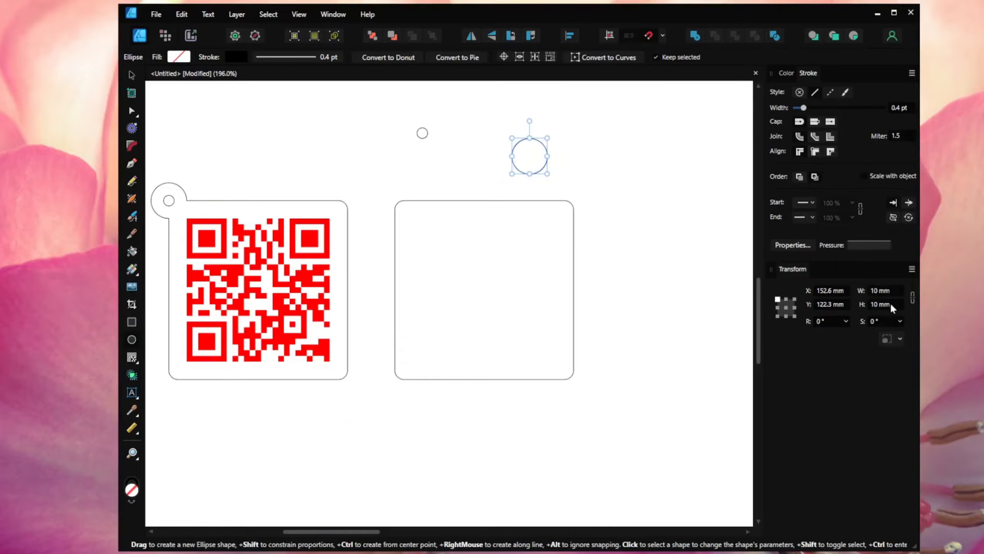
Step: Centre the 10 mm circle over the hole and move both onto the second tag's top edge
click(133, 75)
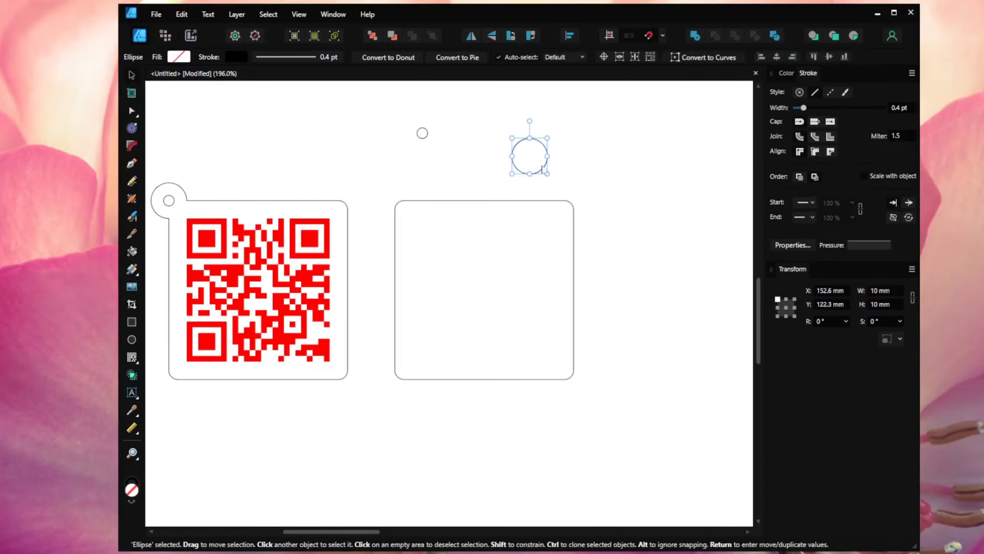
drag(539, 168, 437, 146)
drag(468, 99, 390, 171)
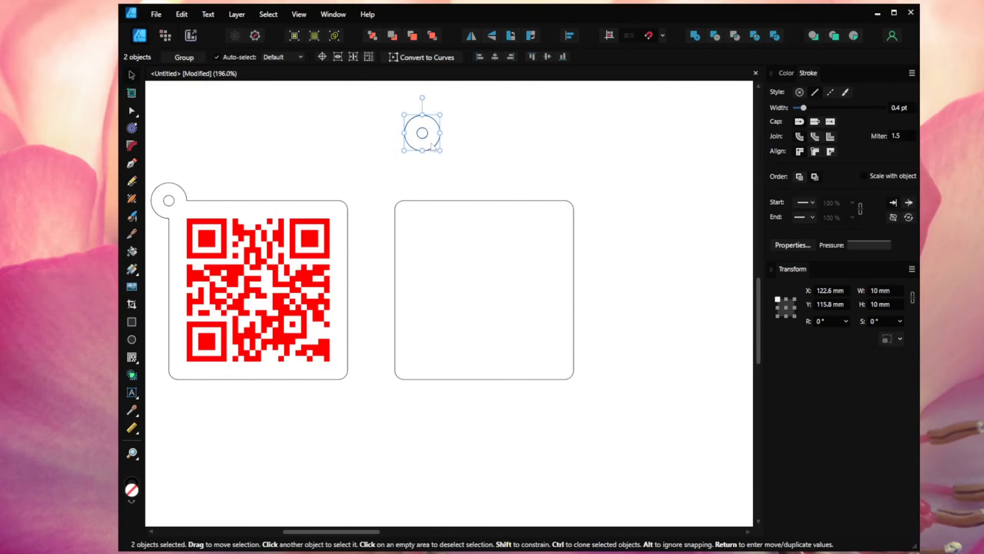
drag(432, 145, 494, 216)
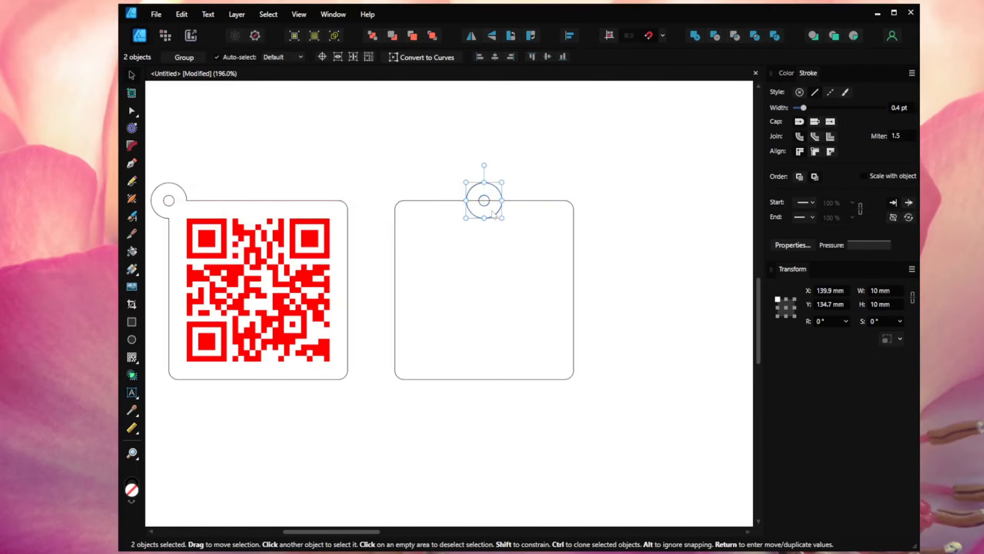
click(495, 254)
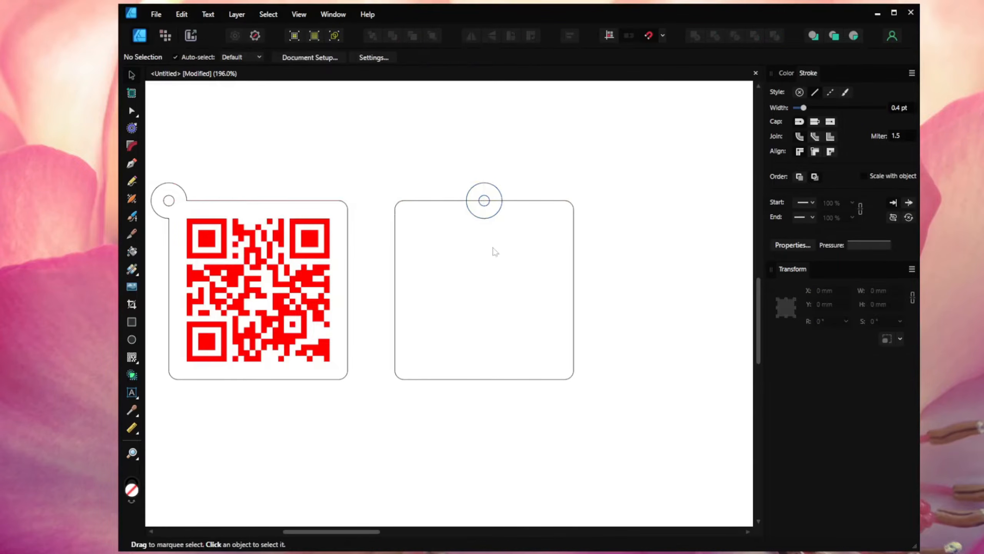
Step: Copy the red 40 mm QR code and paste it centred inside the second tag
click(316, 236)
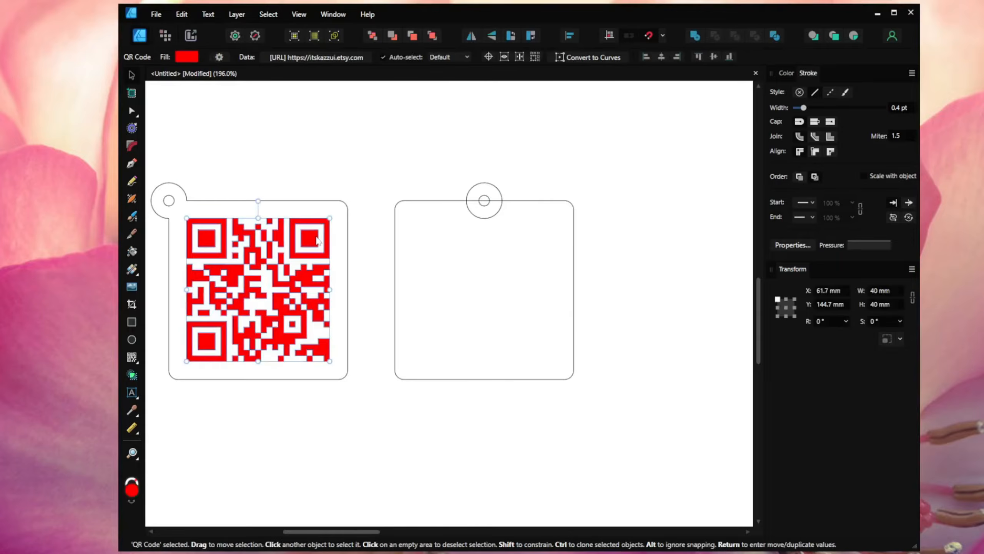
right_click(315, 236)
click(327, 254)
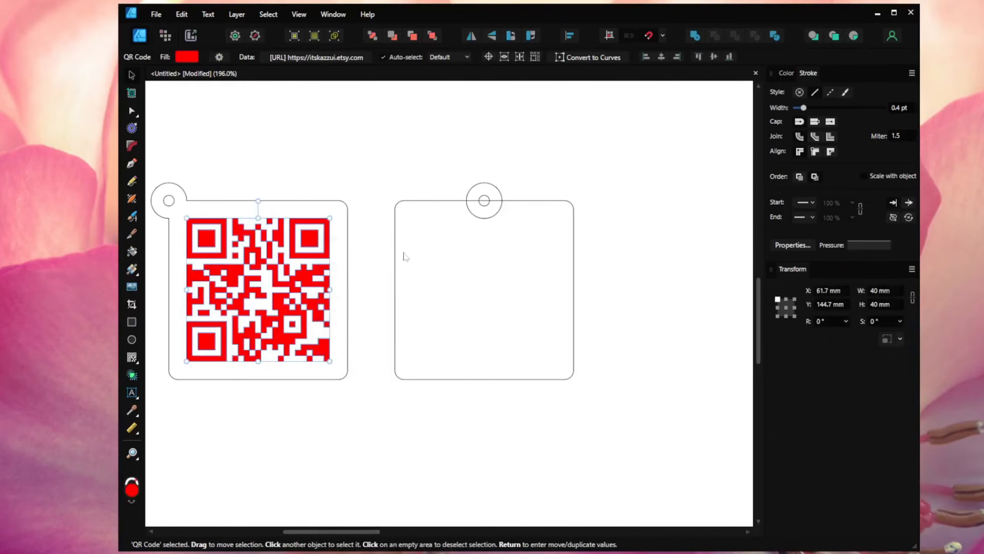
right_click(440, 238)
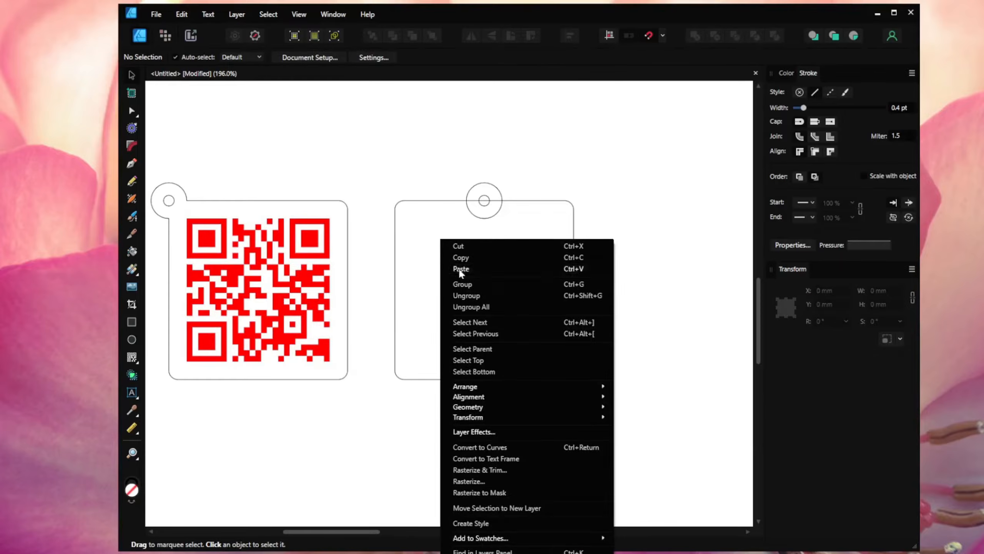
click(460, 268)
drag(313, 250, 536, 247)
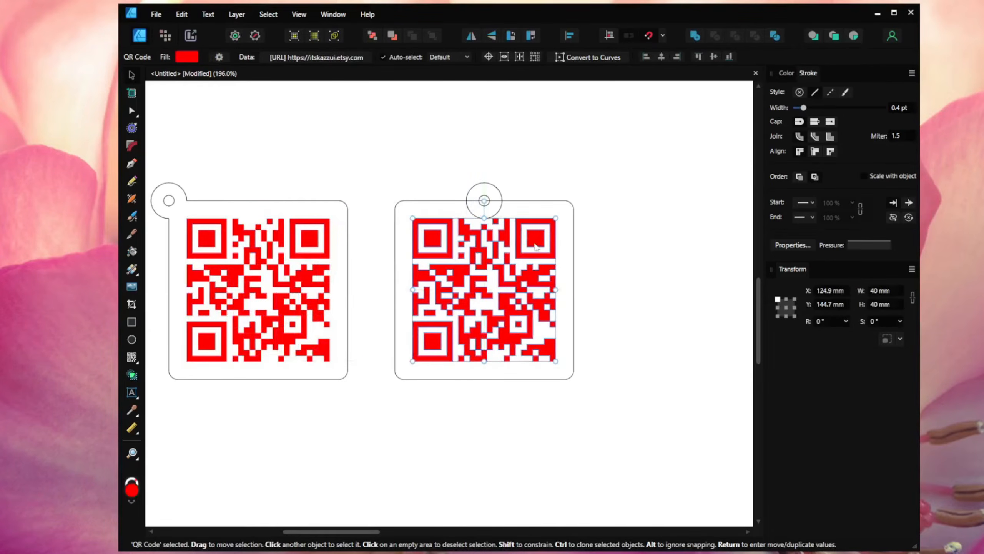
click(534, 168)
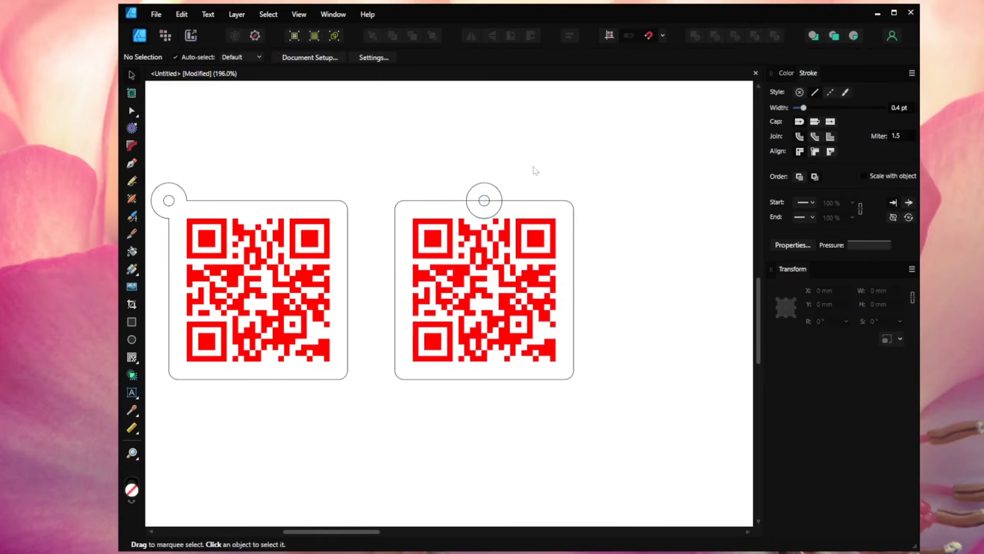
Step: Merge the second tag's 10 mm ring circle and its rounded rectangle with Add
click(498, 190)
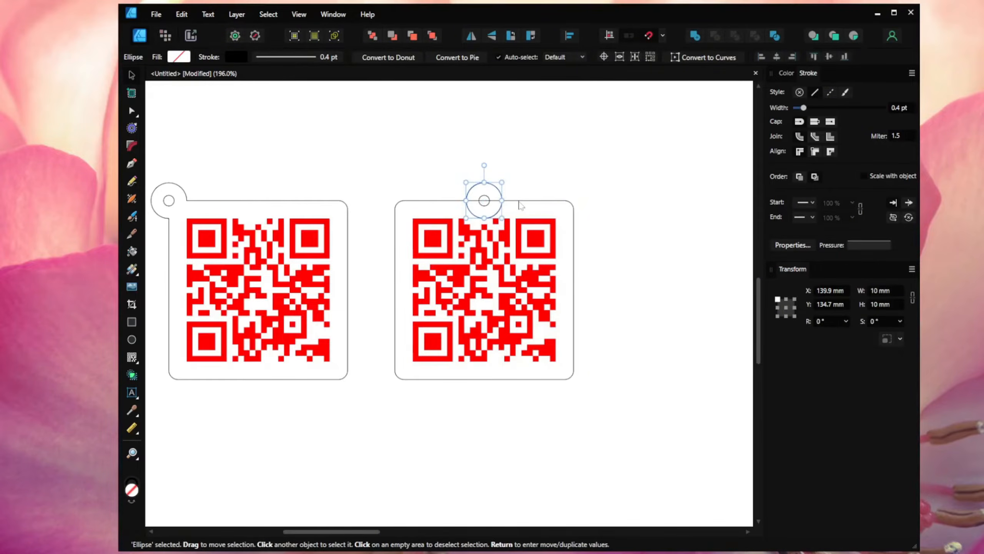
shift+click(521, 205)
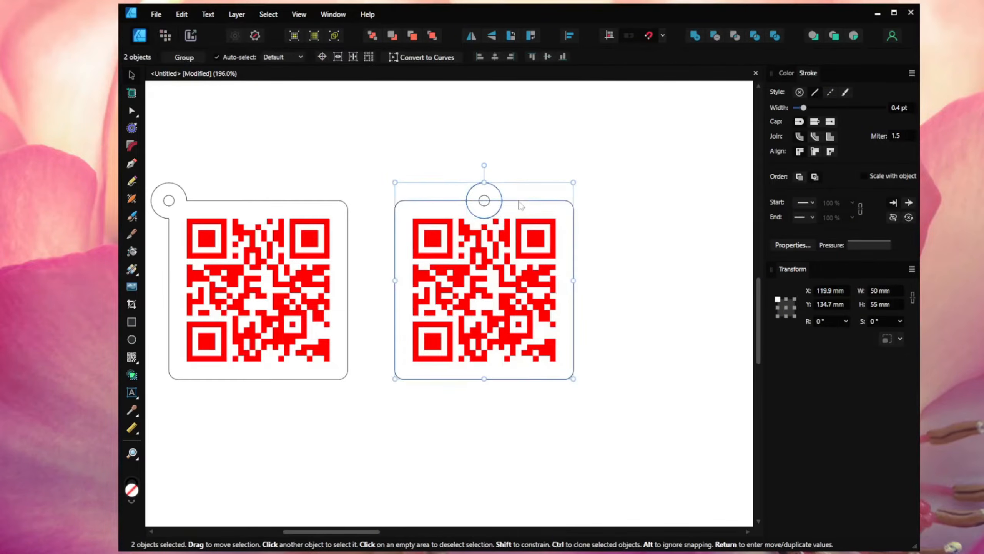
click(698, 40)
click(627, 231)
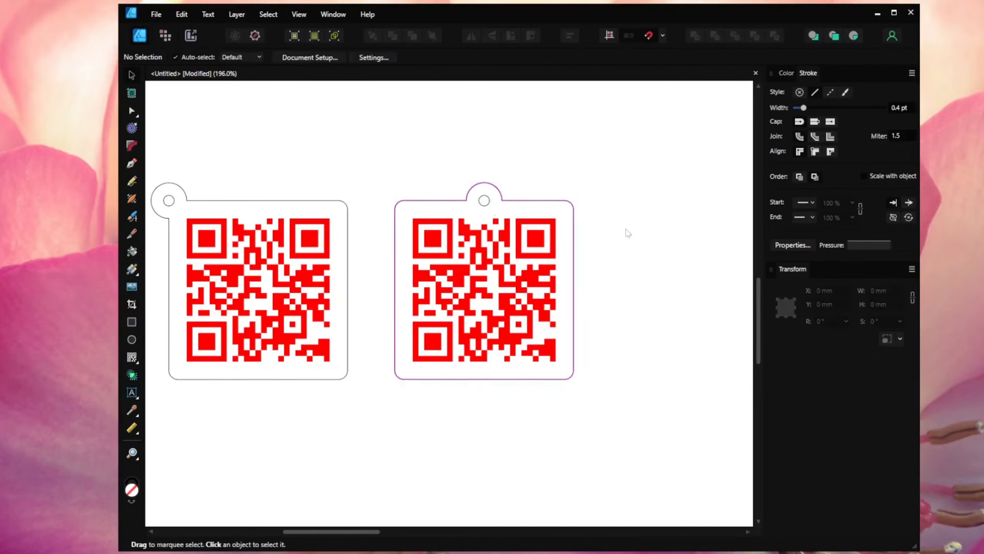
scroll(628, 233, down, 1)
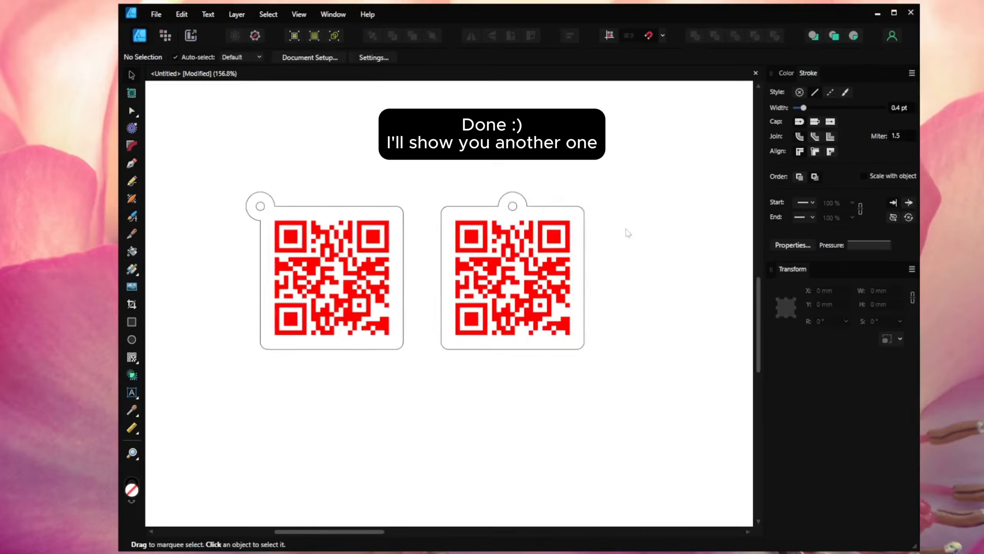
Step: Draw a new circle right of the second tag and size it to 50 × 50 mm
drag(644, 258, 500, 266)
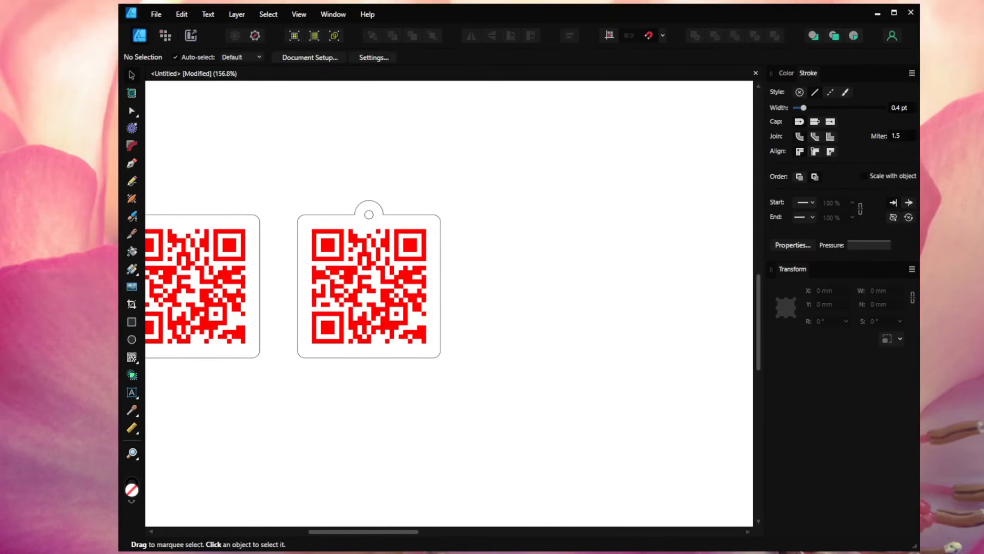
drag(544, 388, 475, 387)
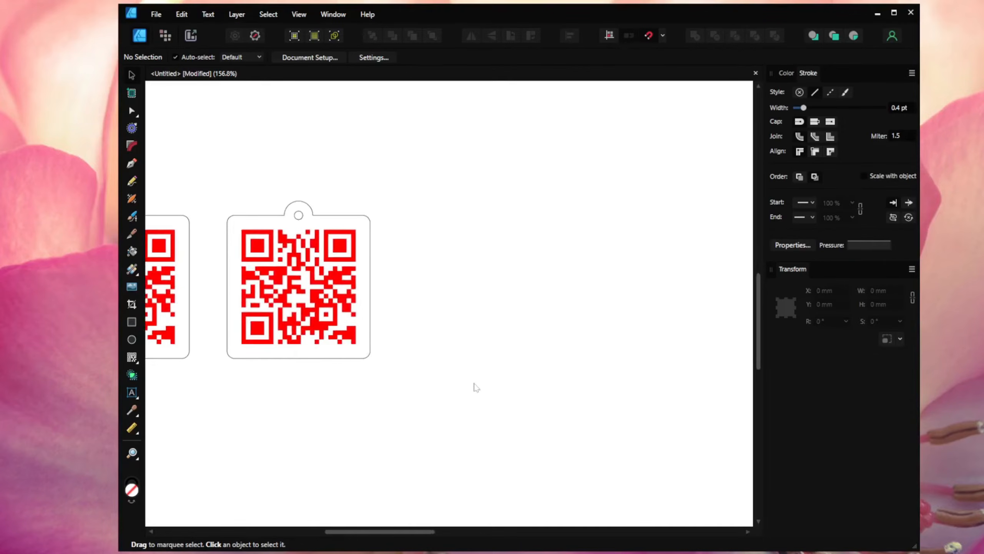
click(133, 338)
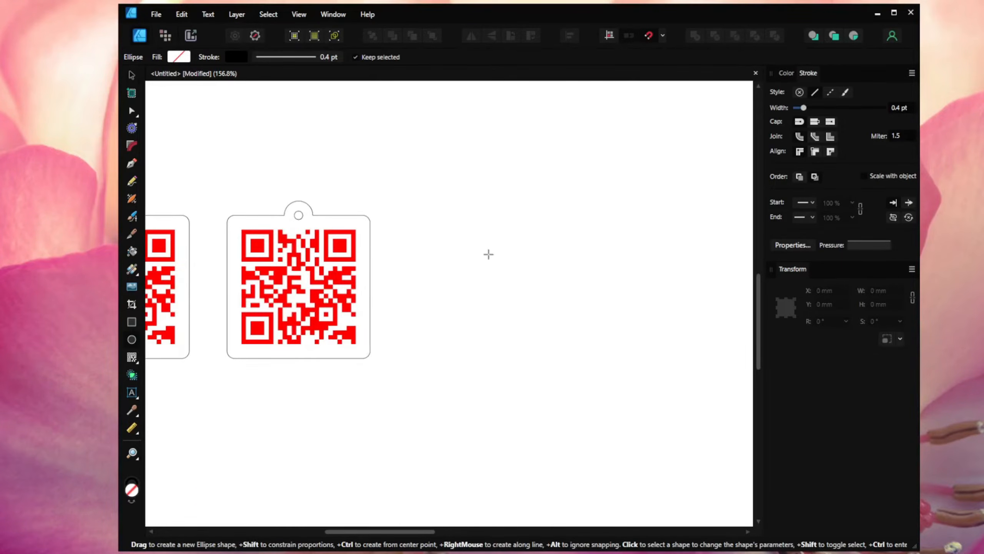
drag(489, 255, 552, 319)
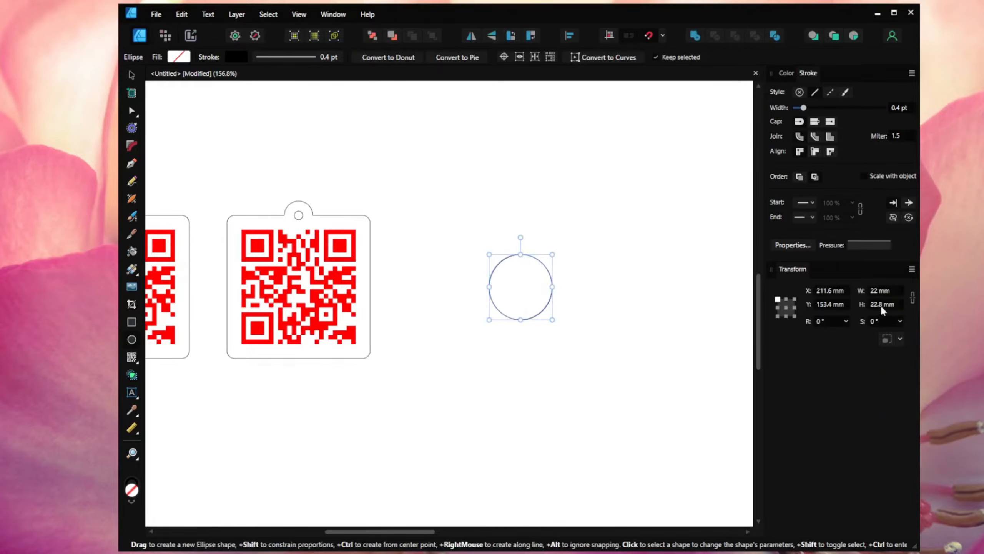
click(894, 294)
text(50)
click(892, 304)
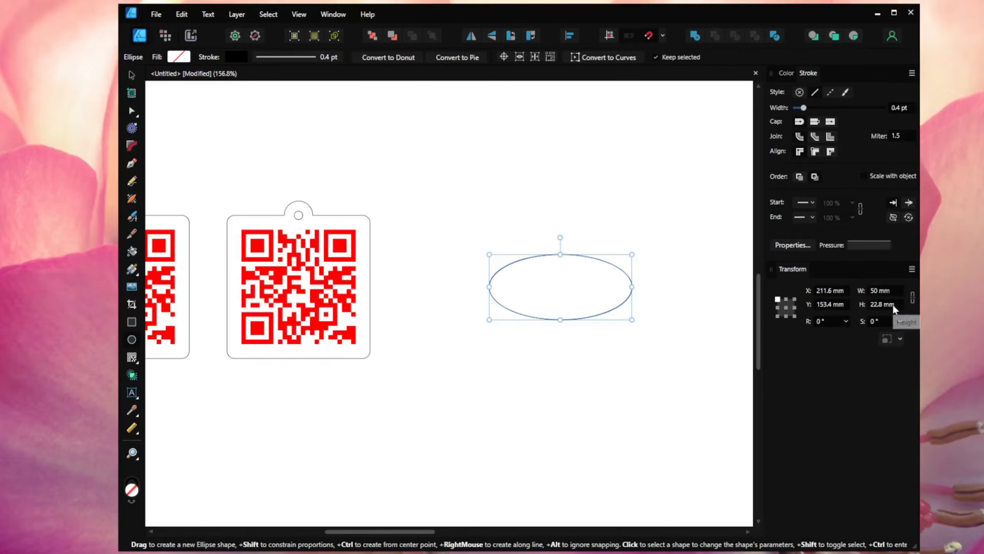
text(50)
key(Return)
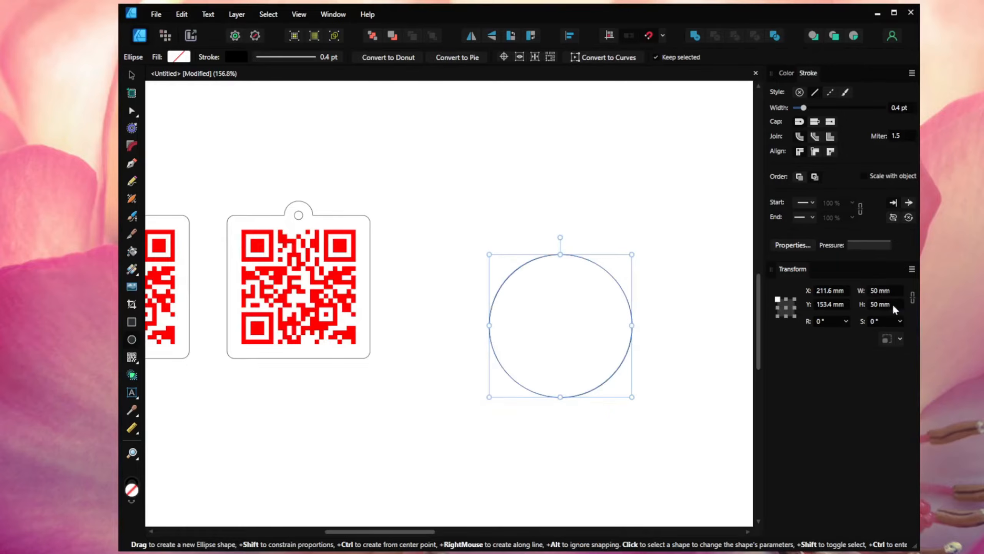
Step: Move the 50 mm circle beside the second tag, aligned with its top edge
click(132, 75)
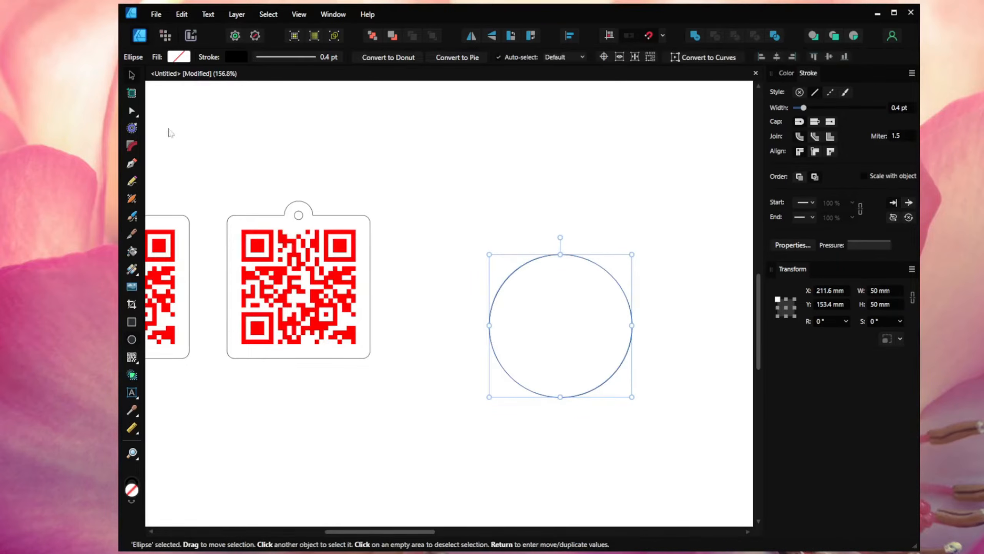
drag(558, 343, 471, 302)
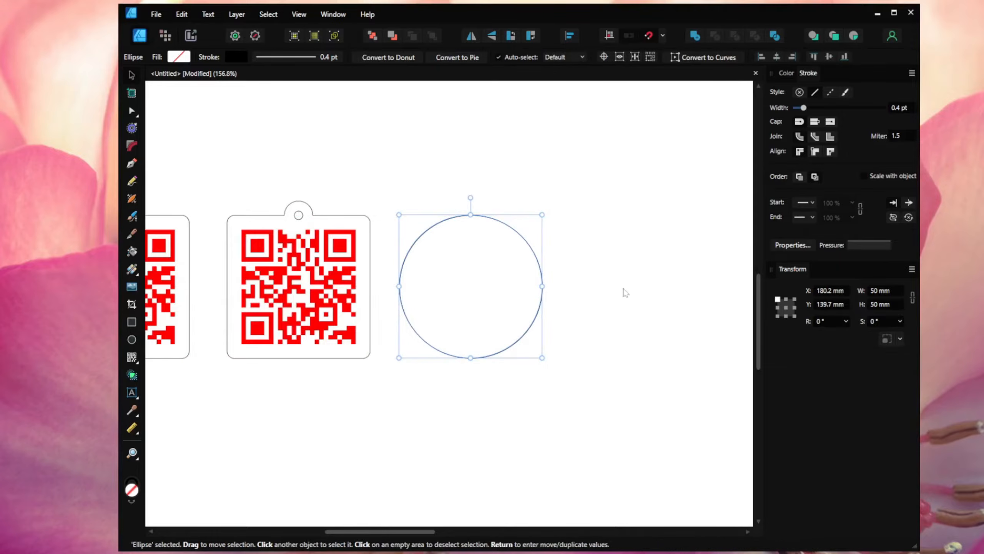
click(626, 290)
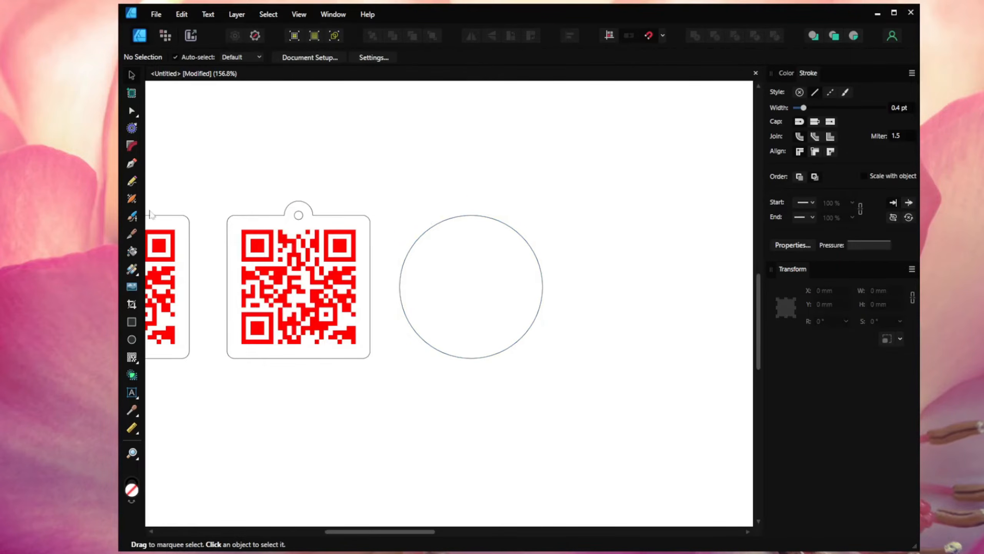
click(132, 338)
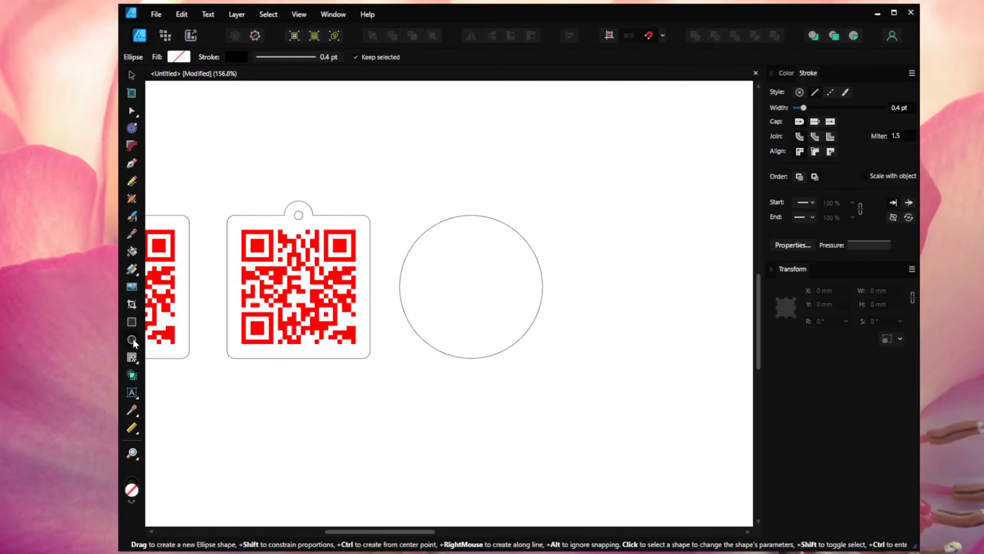
Step: Draw a 3 × 3 mm hole circle and a 10 × 10 mm ring circle near the big circle
drag(377, 142, 389, 157)
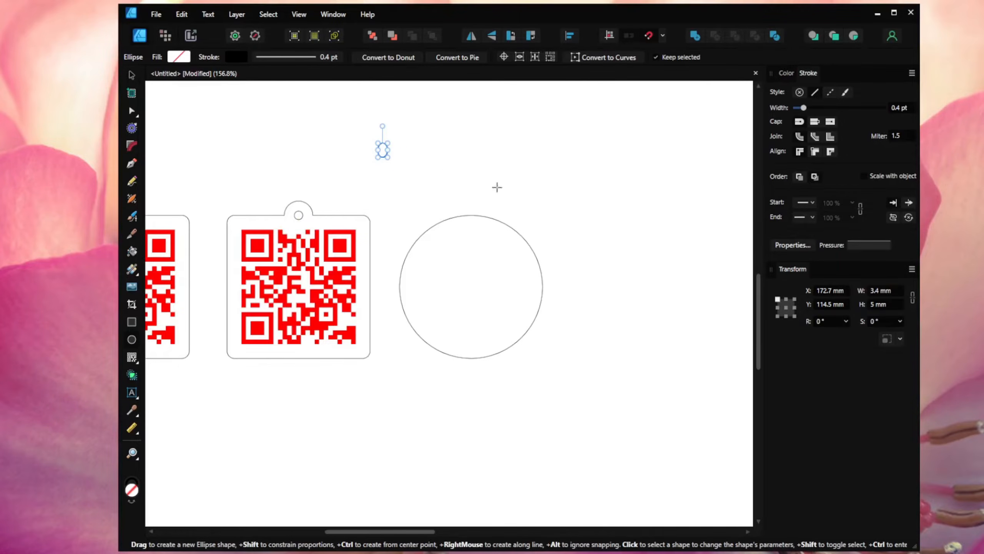
click(891, 291)
text(3)
key(Tab)
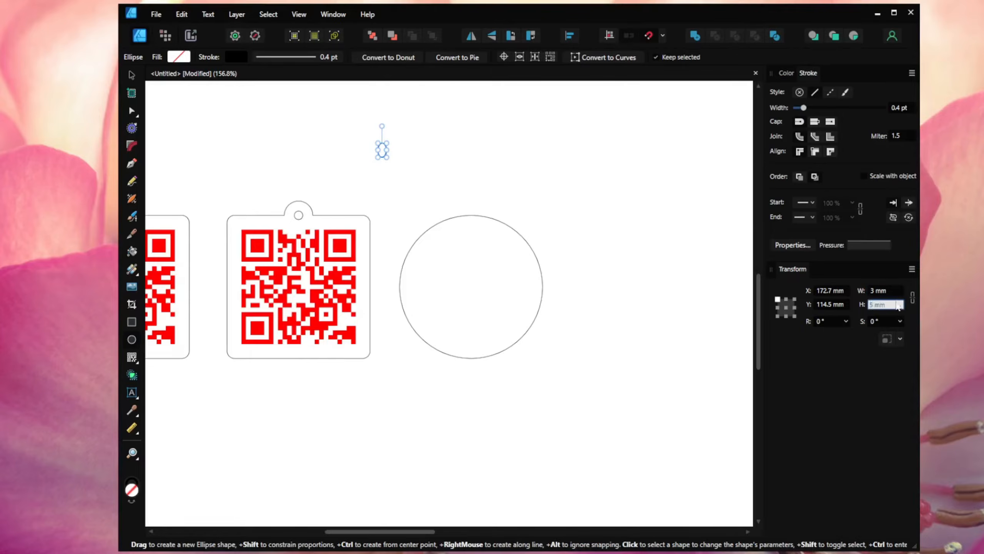
text(3)
key(Return)
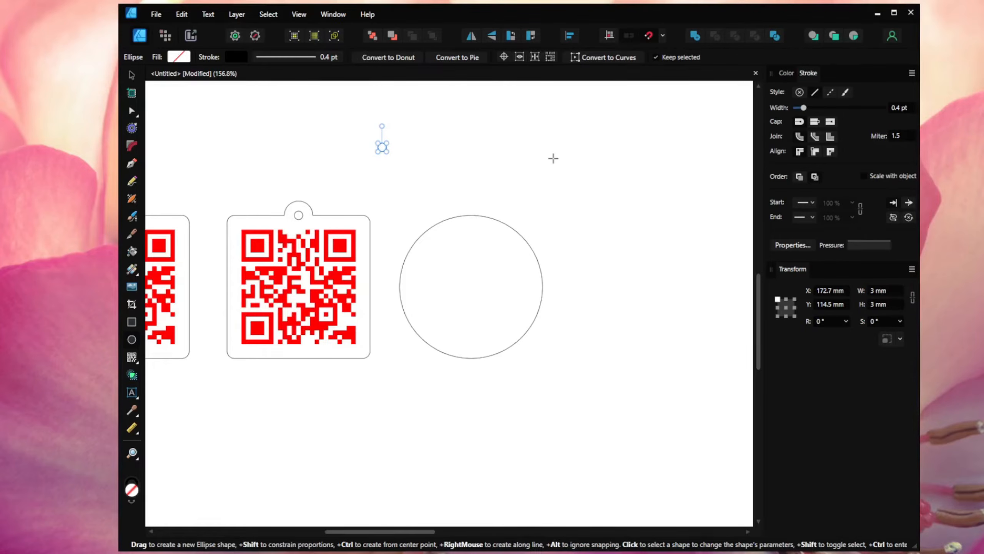
drag(553, 158, 581, 180)
click(886, 290)
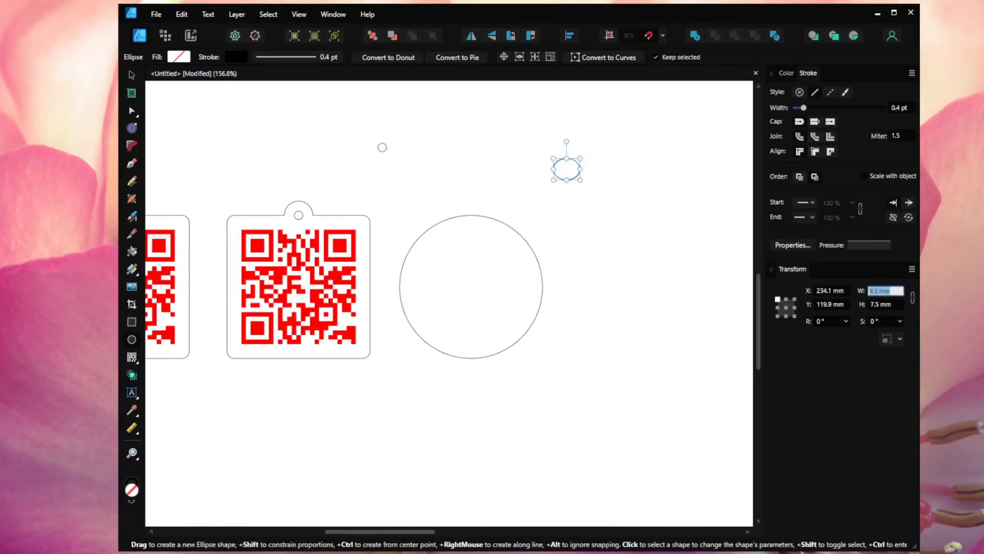
text(10)
key(Tab)
text(10)
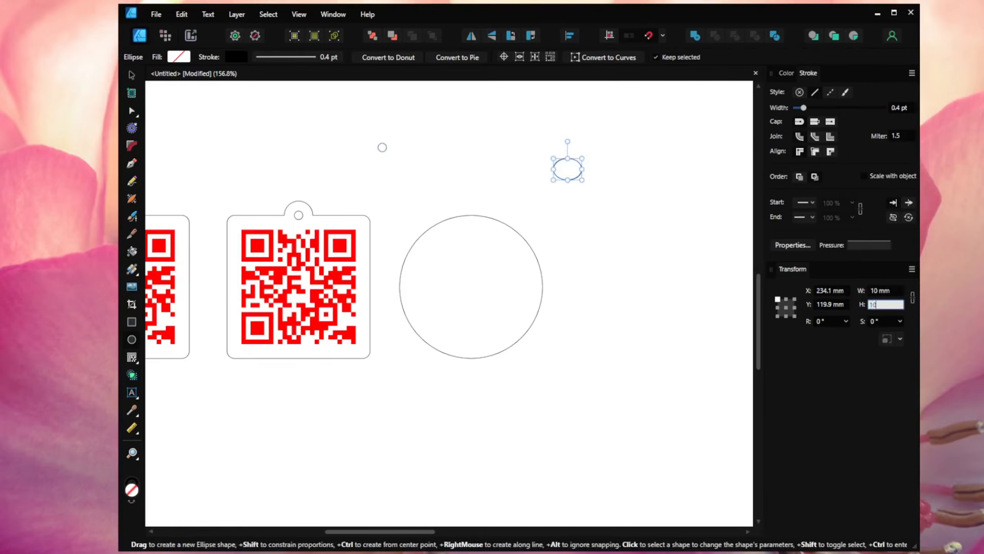
key(Return)
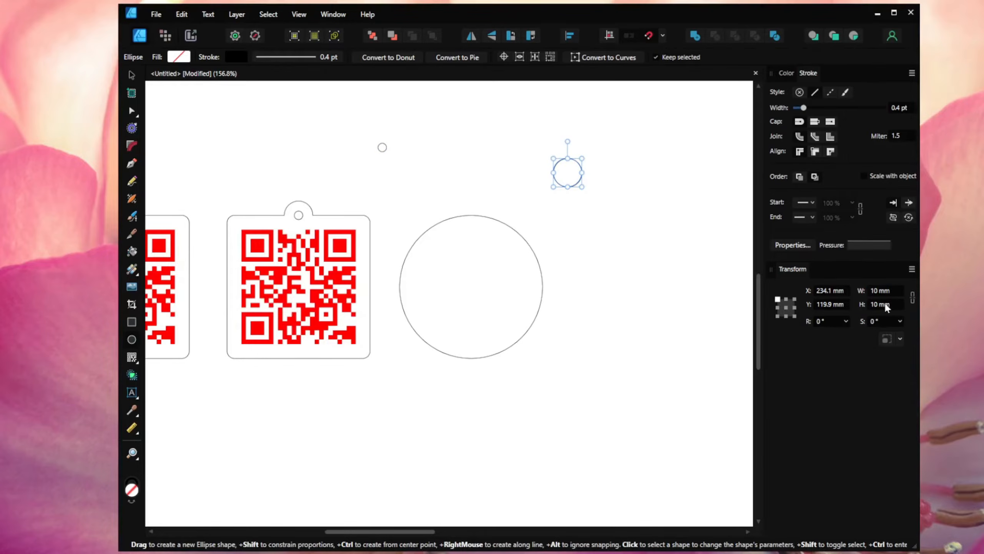
Step: Centre the 10 mm circle around the 3 mm hole and select both circles
click(130, 77)
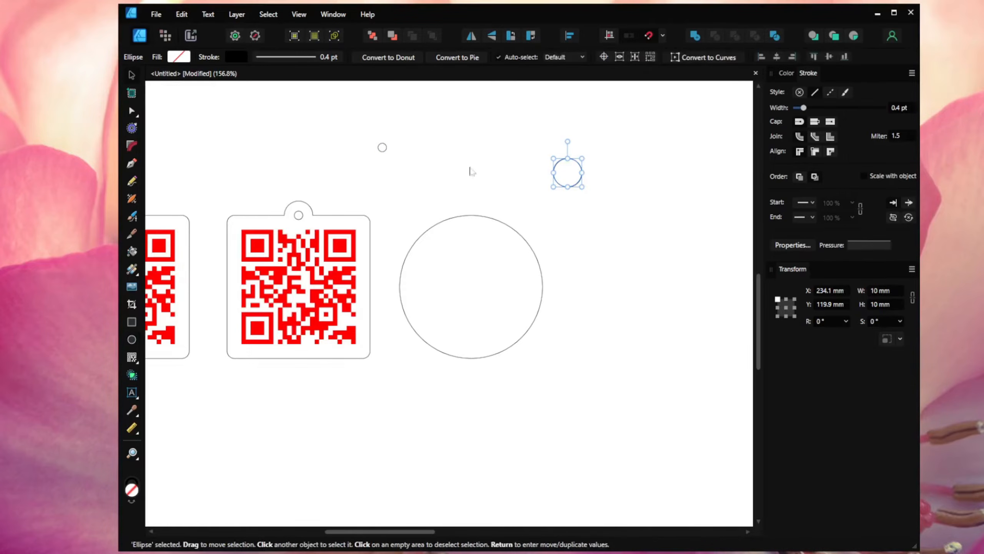
drag(569, 176, 386, 155)
click(411, 148)
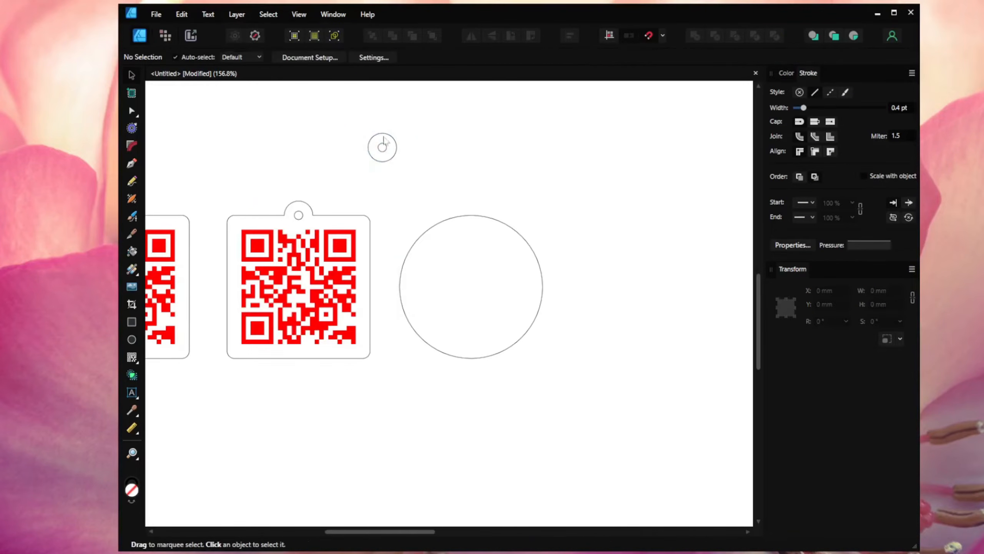
drag(354, 125, 476, 228)
Step: Copy the second tag's red QR code and paste the copy onto the round tag
click(519, 213)
click(354, 235)
right_click(355, 235)
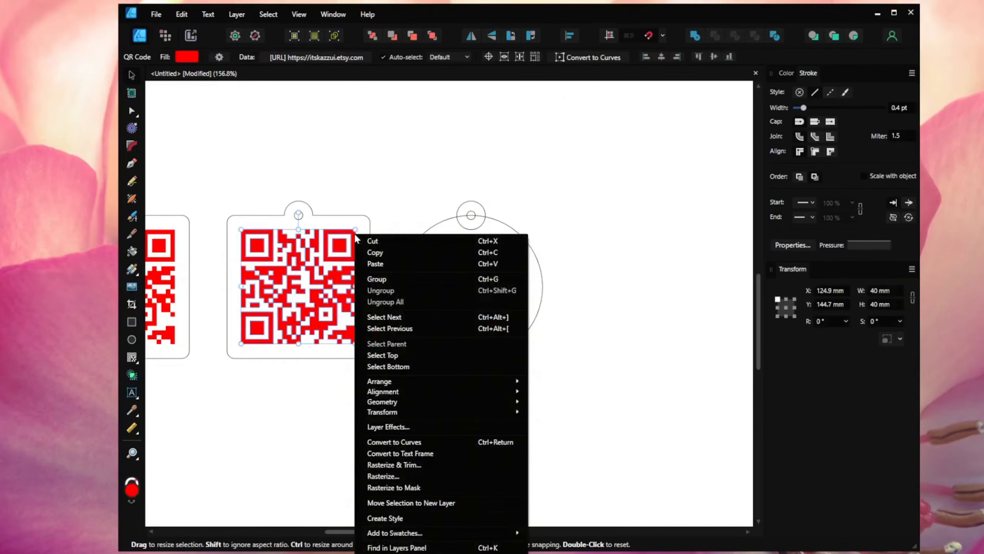
click(374, 252)
right_click(520, 174)
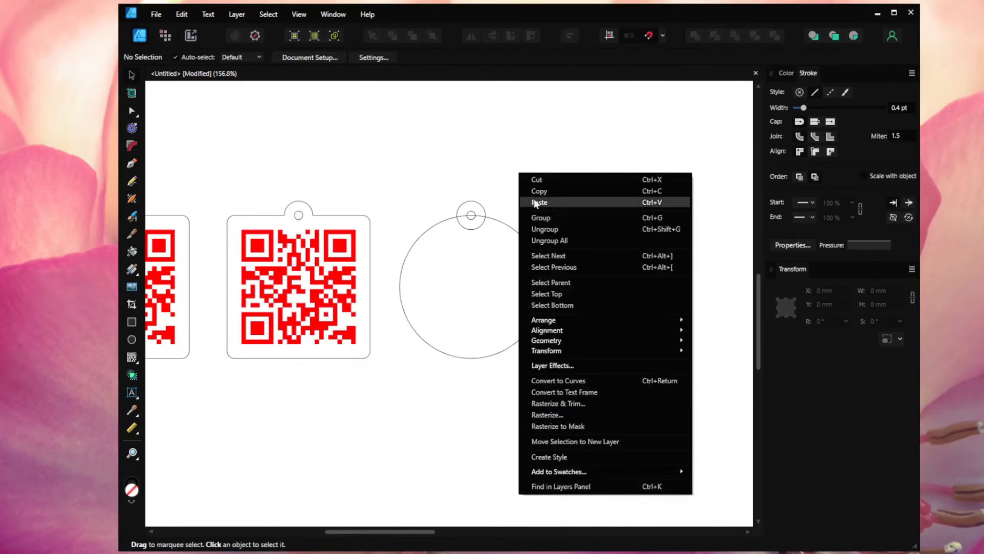
click(539, 202)
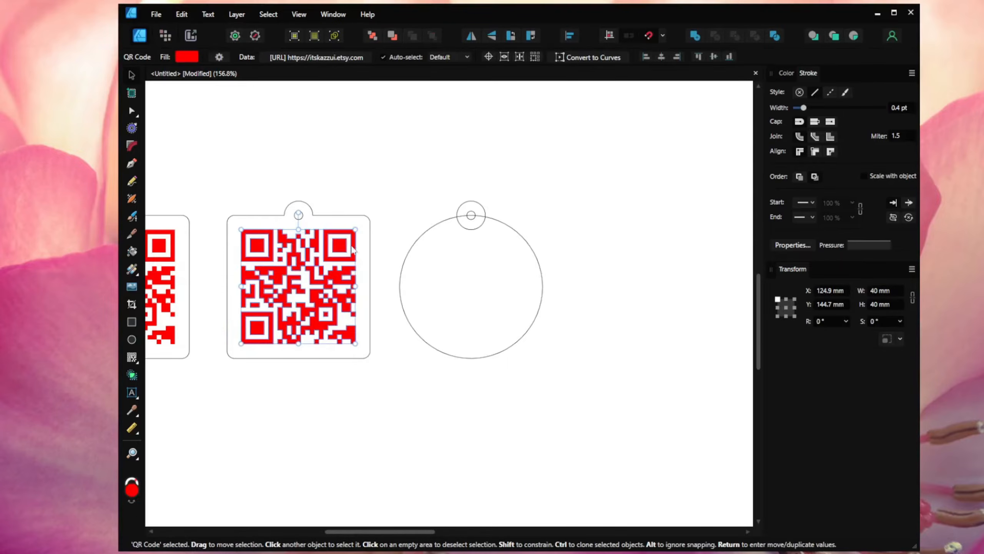
drag(351, 249, 503, 252)
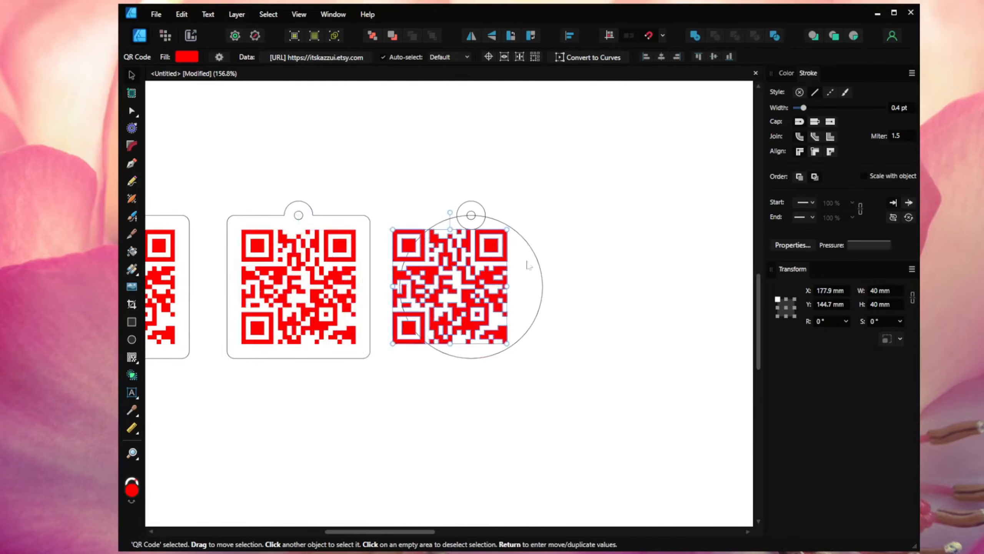
Step: Resize the QR copy to 30 mm wide and centre it inside the circle
click(890, 291)
text(30)
key(Return)
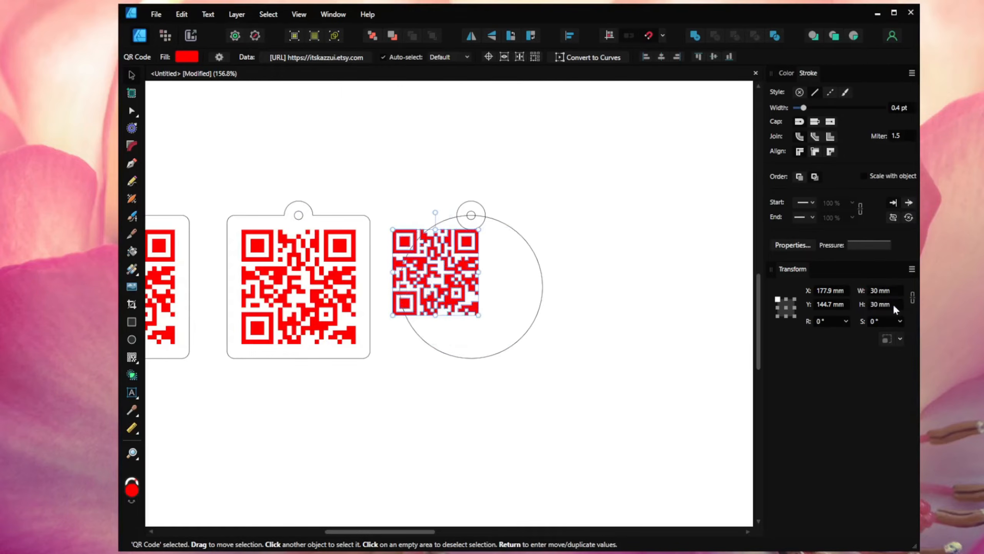
drag(446, 278, 481, 292)
click(561, 234)
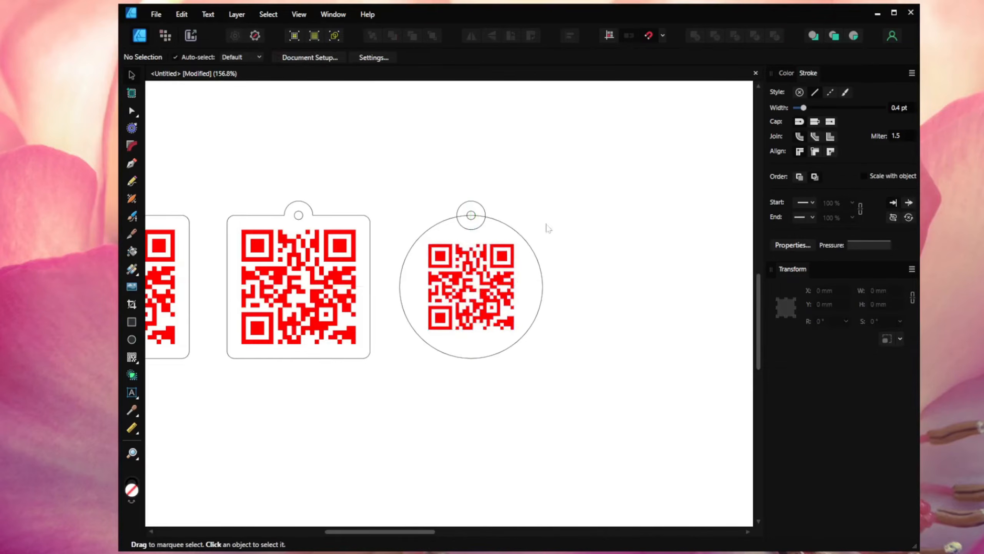
click(481, 209)
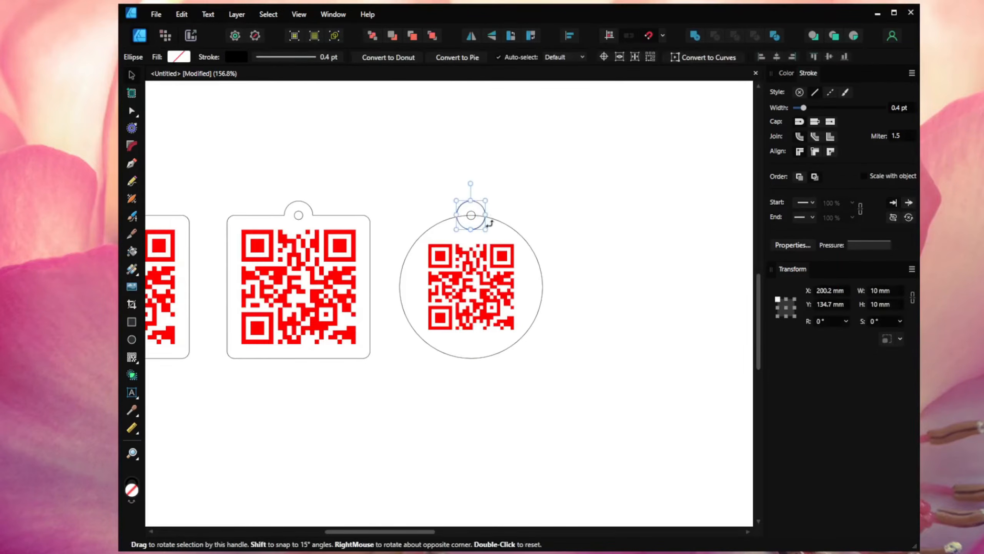
Step: Merge the round tag's ring and large circle into one shape with Add
shift+click(500, 226)
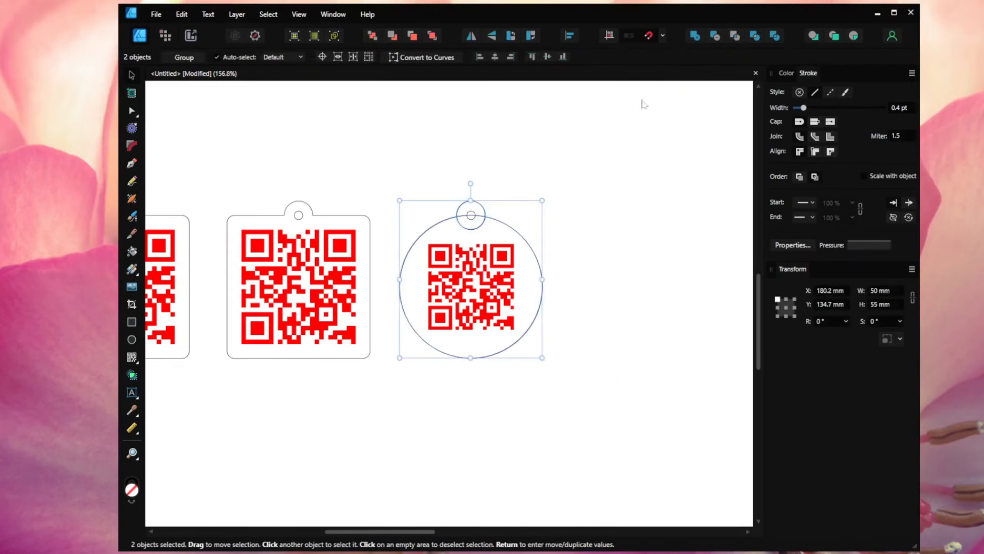
click(698, 37)
click(651, 153)
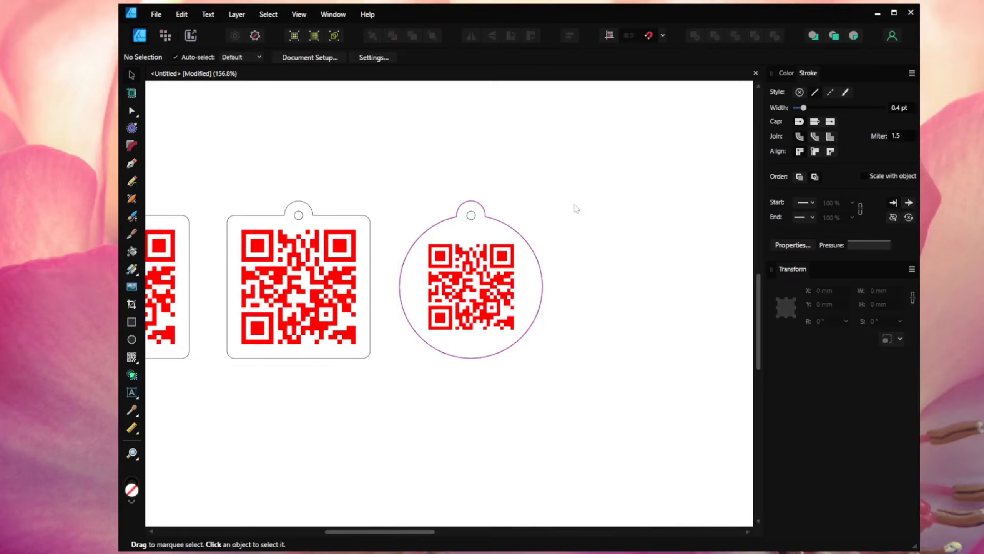
Step: Try resizing the round tag's QR code to 34 × 34 mm, then undo back to 30 mm
click(506, 258)
click(892, 292)
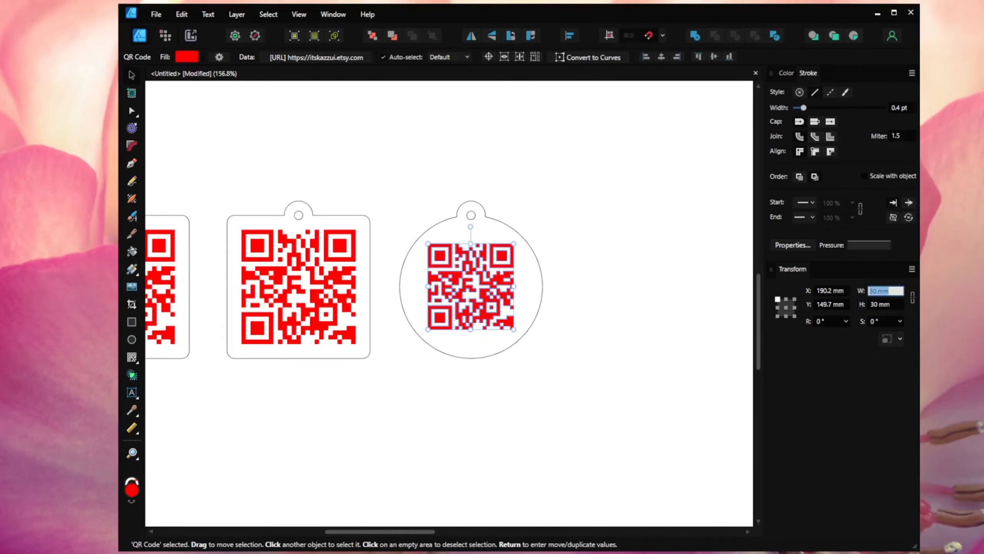
text(34)
key(Tab)
text(34)
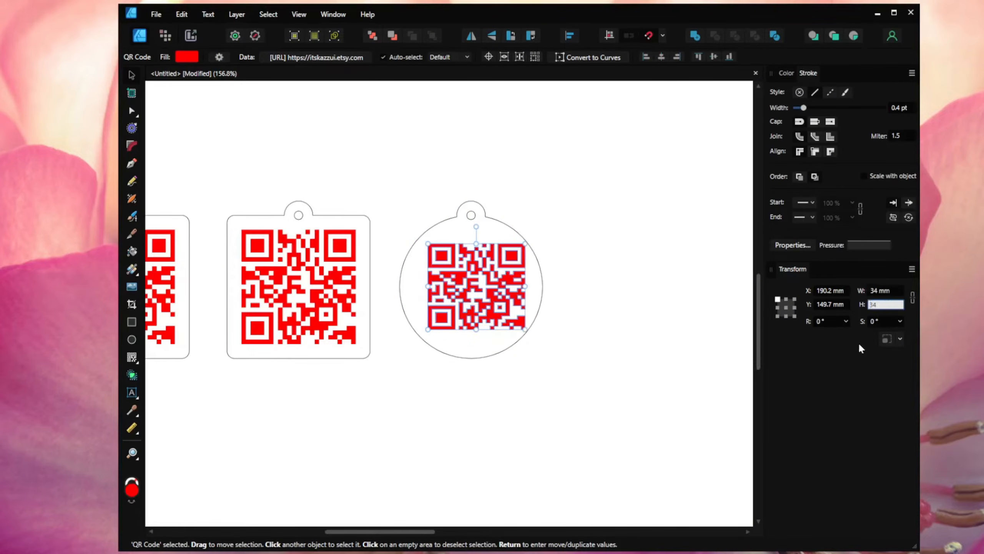
key(Return)
key(ctrl+z)
key(ctrl+z)
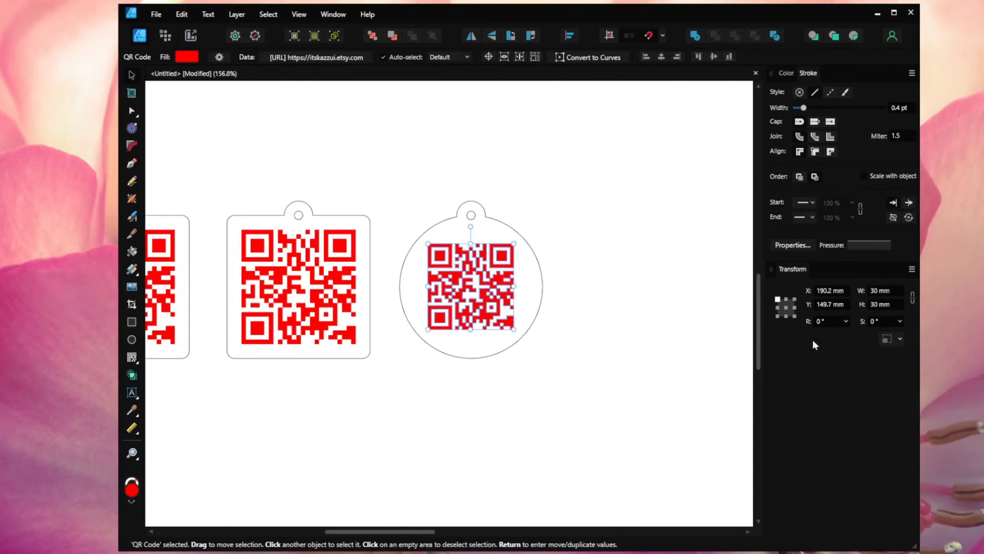
click(631, 317)
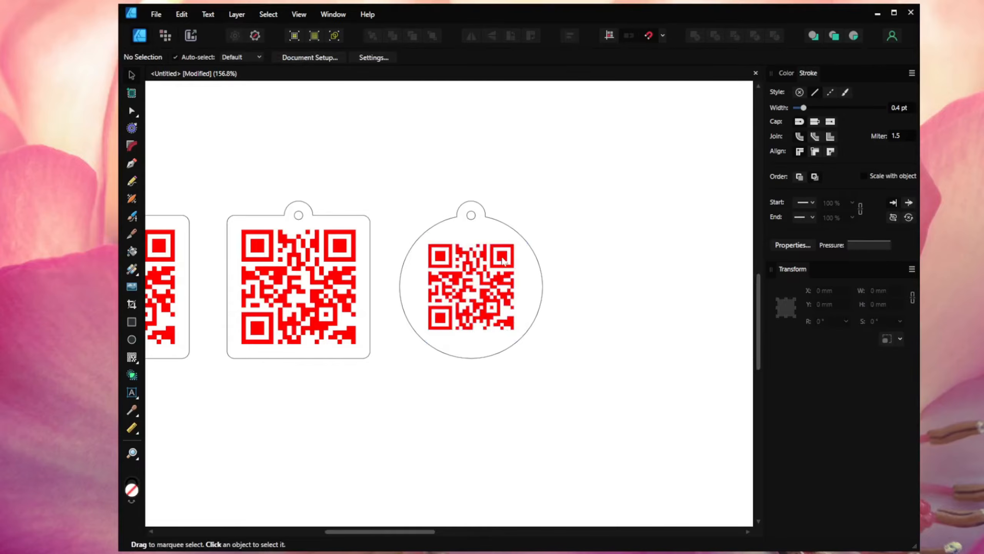
Step: With a centre anchor, resize the QR code to 33 × 33 mm so it stays centred
click(503, 261)
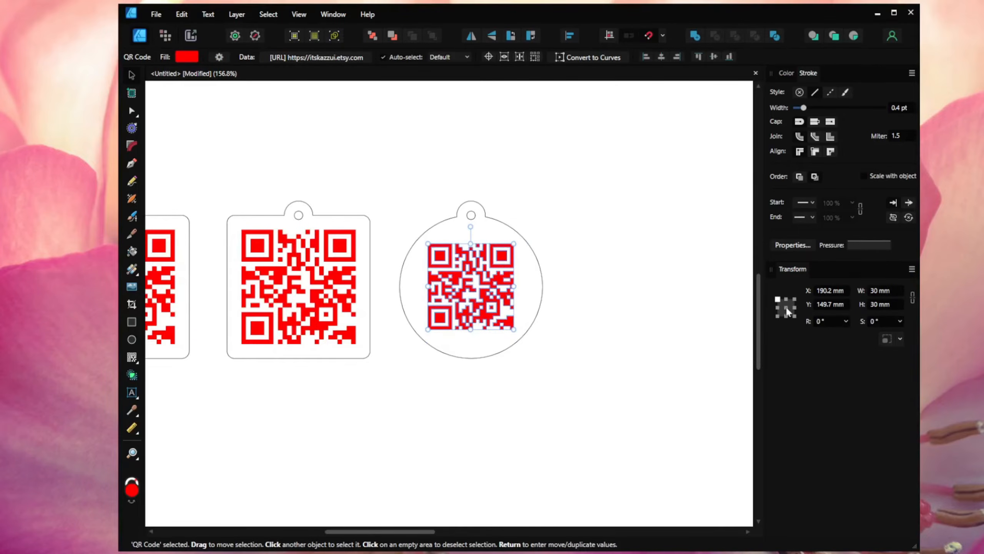
click(786, 309)
text(35)
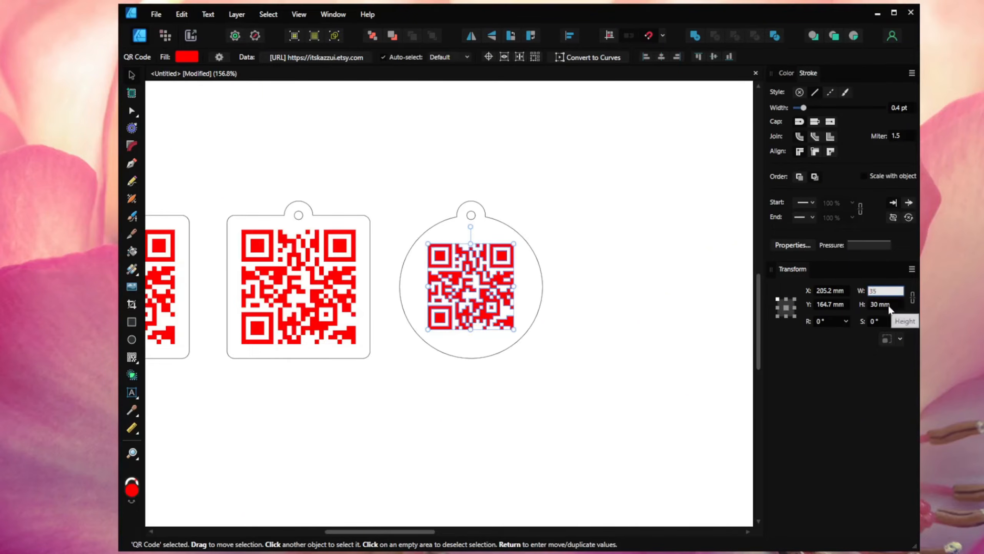
key(Tab)
text(35)
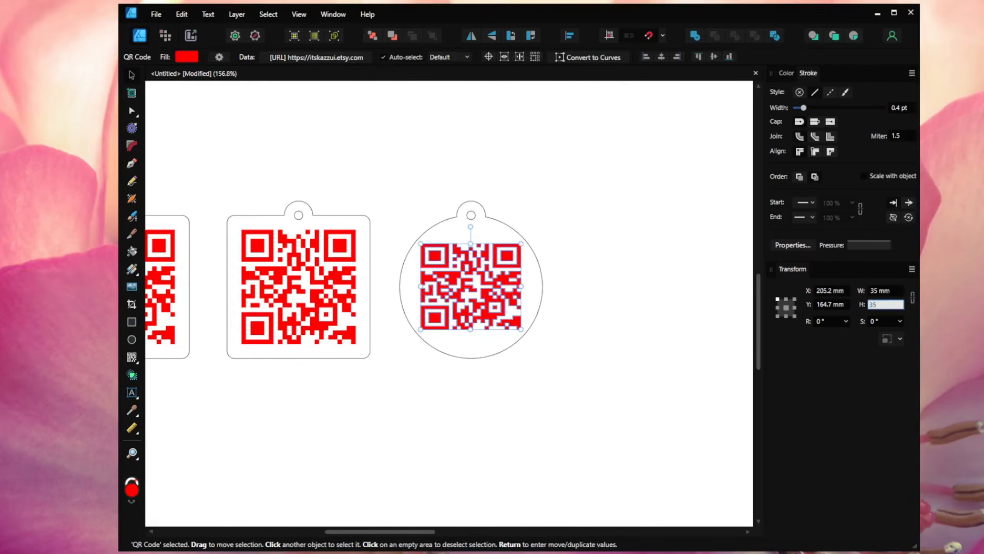
key(Return)
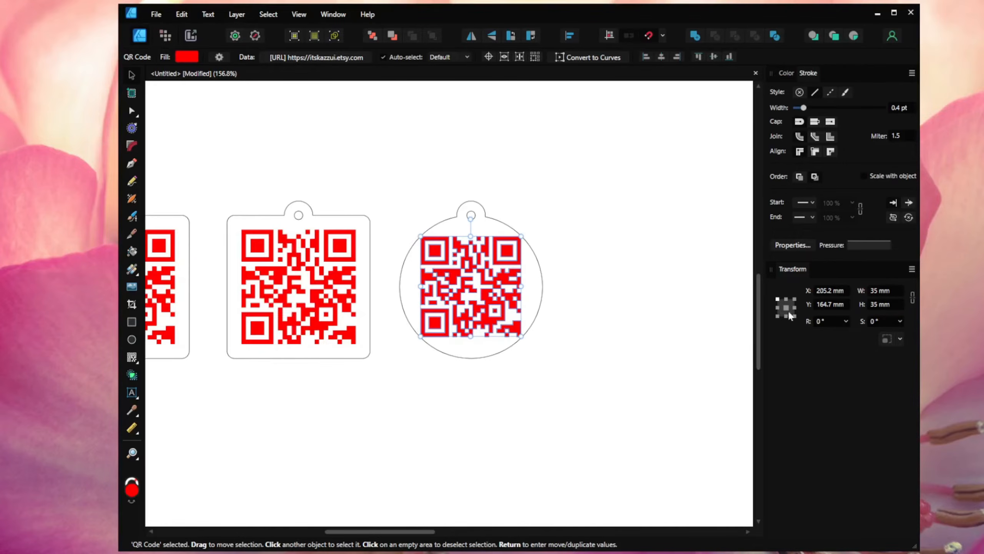
click(884, 306)
text(33)
key(Tab)
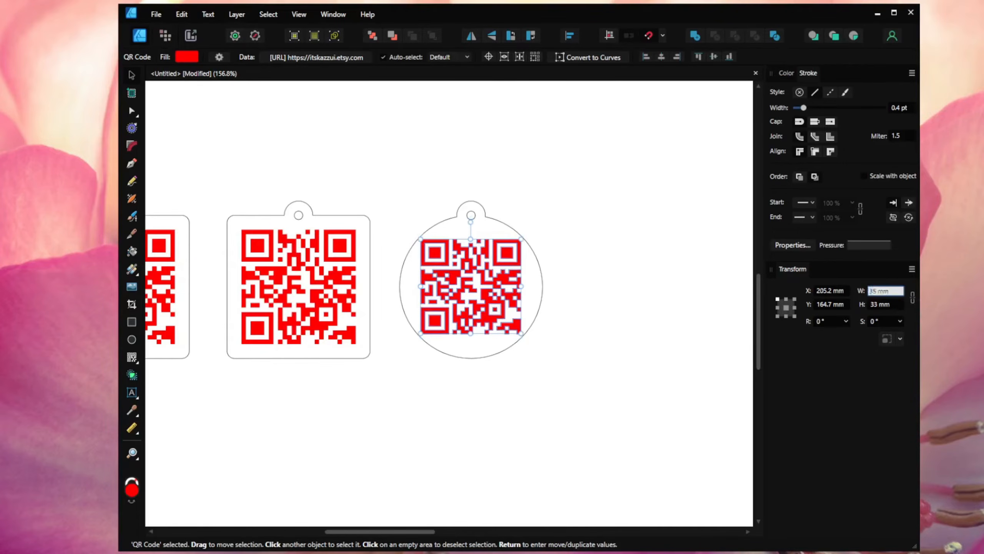
text(33)
key(Return)
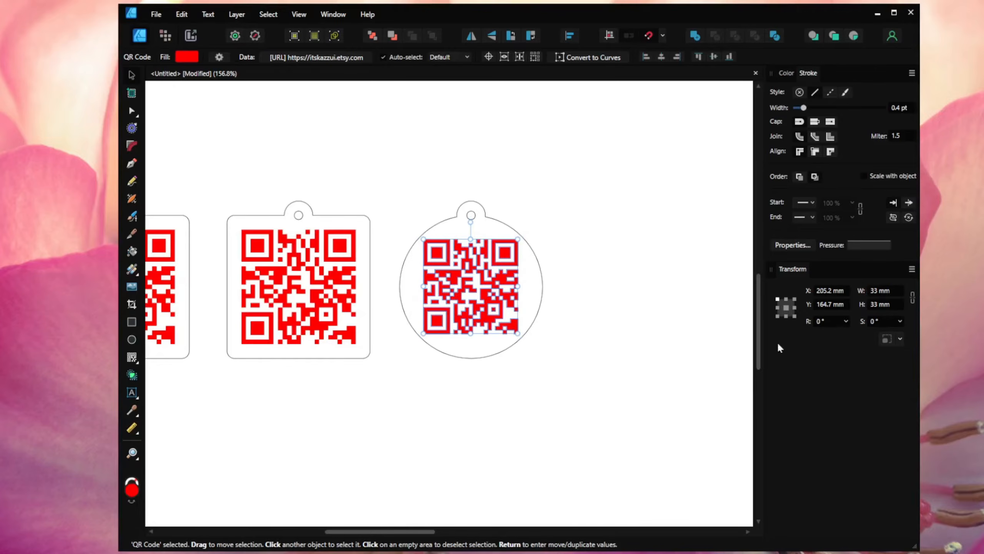
click(693, 339)
Step: Export the document with all three QR tags as a PDF instead of SVG
scroll(693, 339, down, 2)
drag(512, 352, 537, 350)
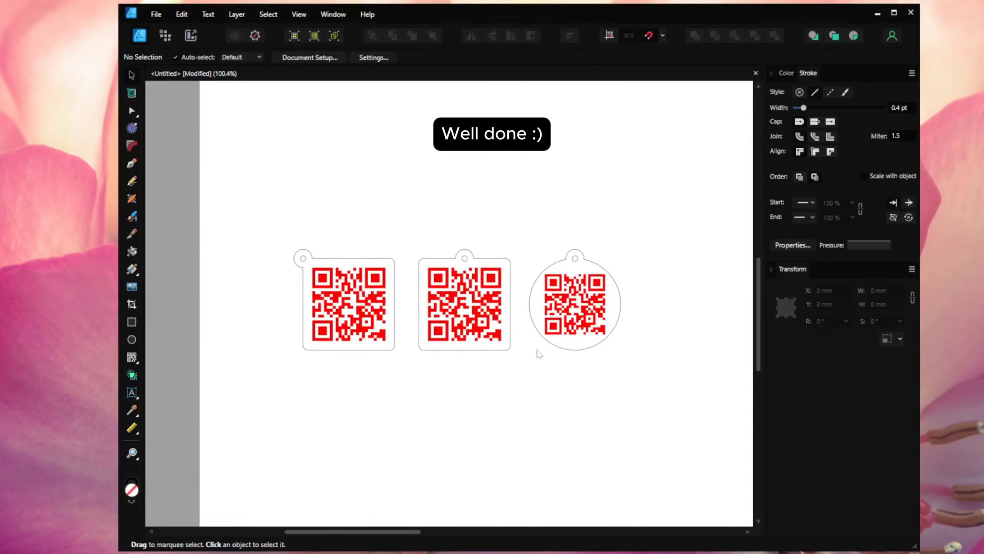
scroll(539, 353, up, 1)
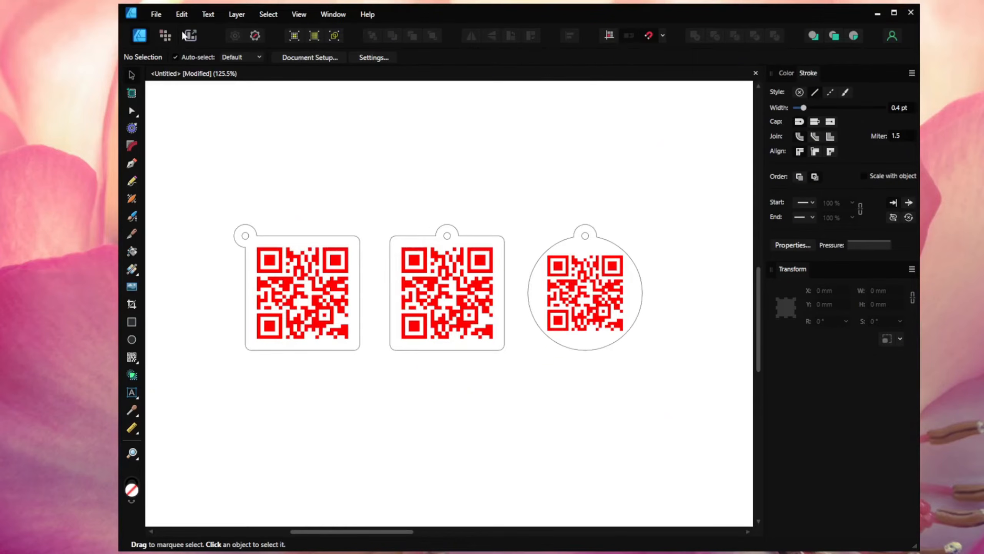
click(155, 16)
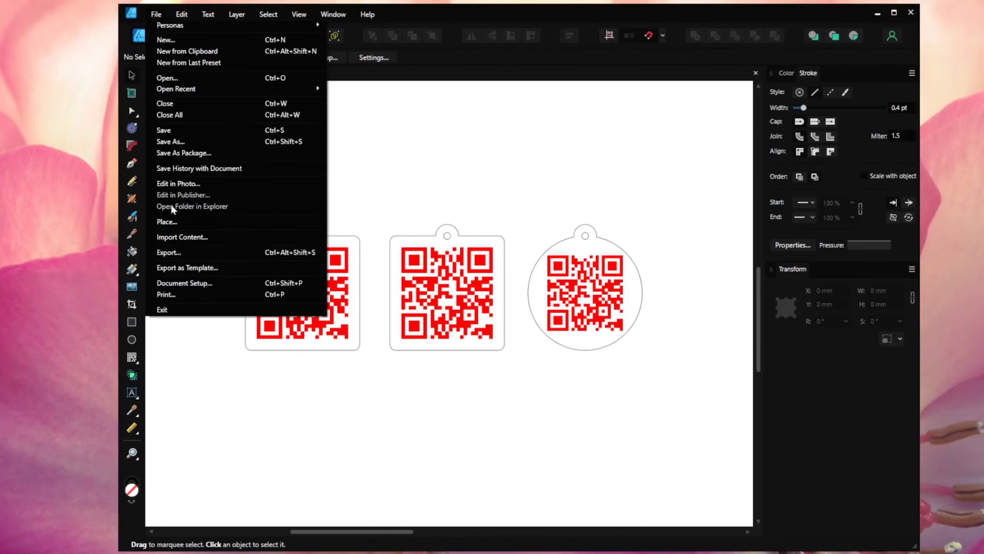
click(171, 252)
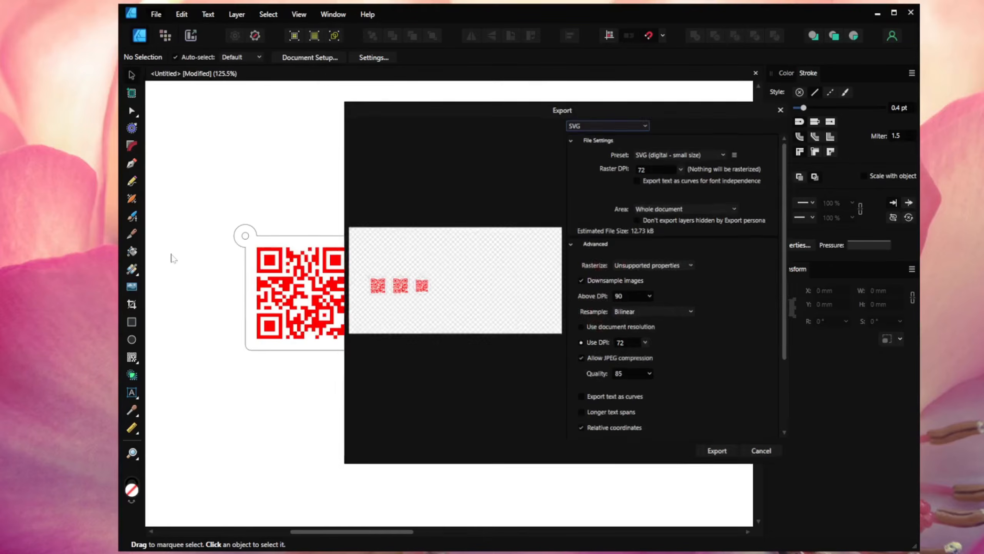
click(594, 125)
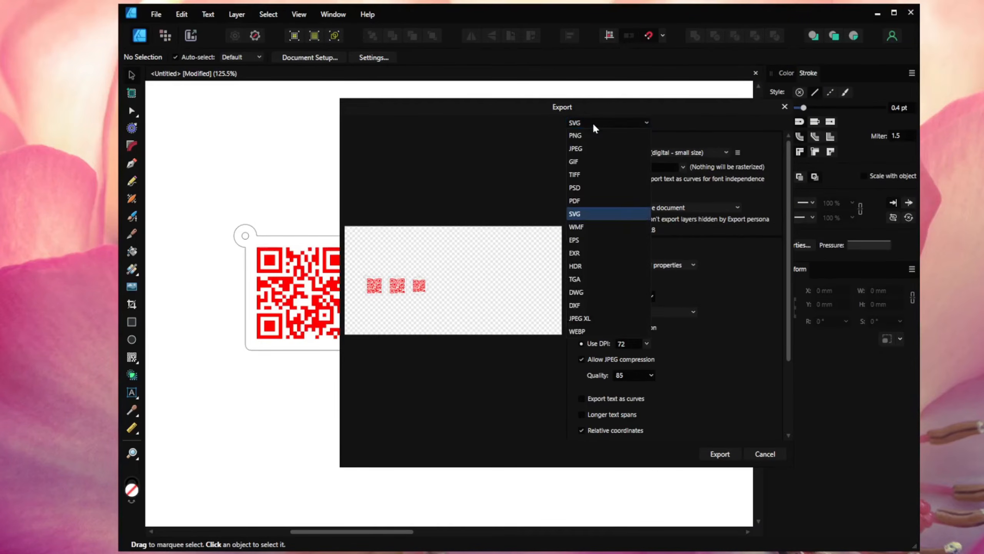
click(593, 201)
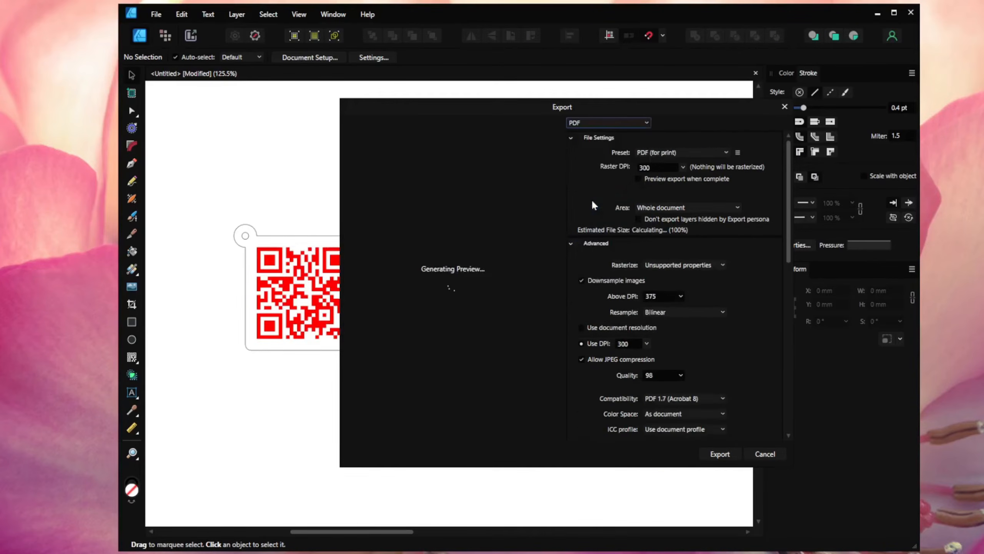
click(720, 454)
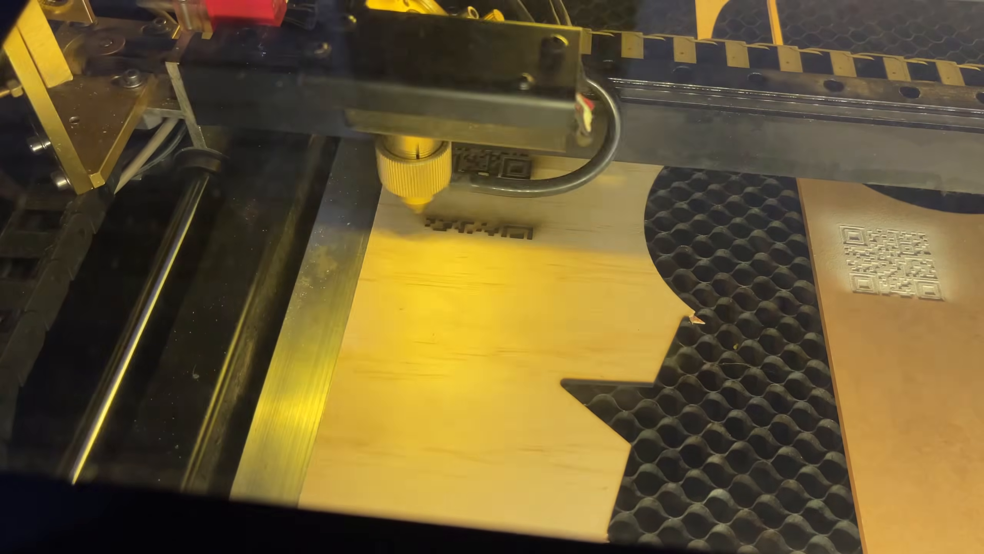